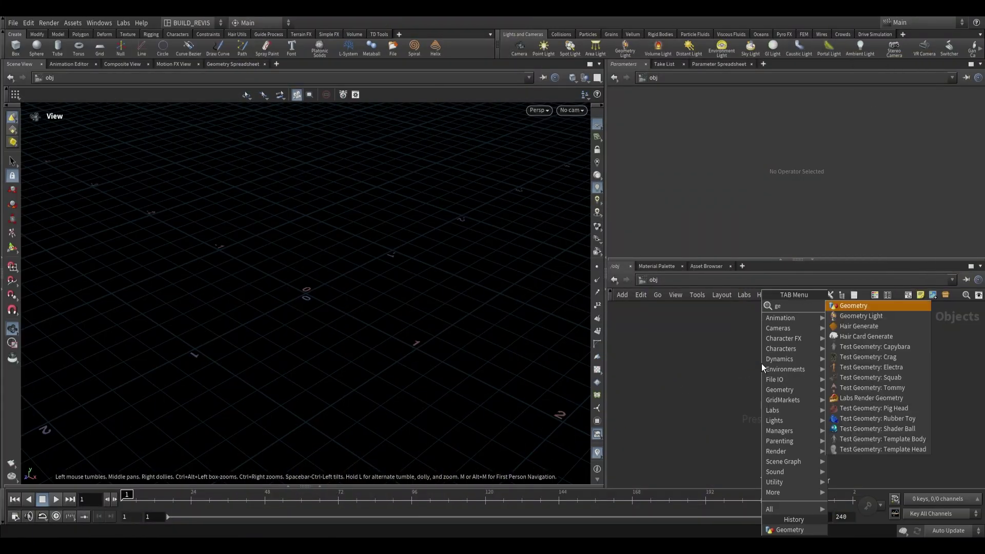
Step: Add a Geometry object to the scene and go inside it
{"action": "type", "text": "o"}
{"action": "key", "text": "Return"}
{"action": "left_click", "coordinate": [762, 363]}
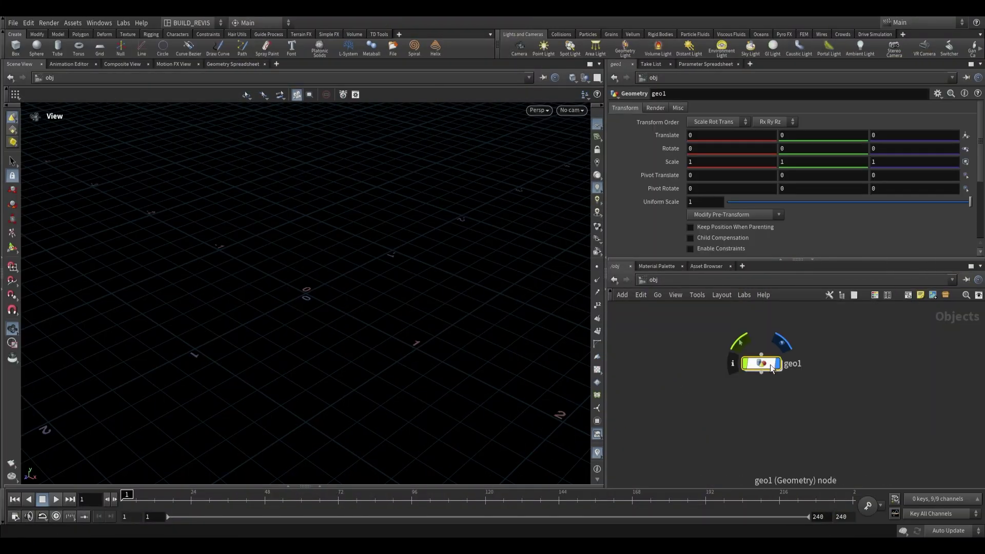
{"action": "double_click", "coordinate": [761, 364]}
Step: Add a Labs Tree Trunk Generator node to the empty network and frame the whole trunk in the viewport
{"action": "key", "text": "Tab"}
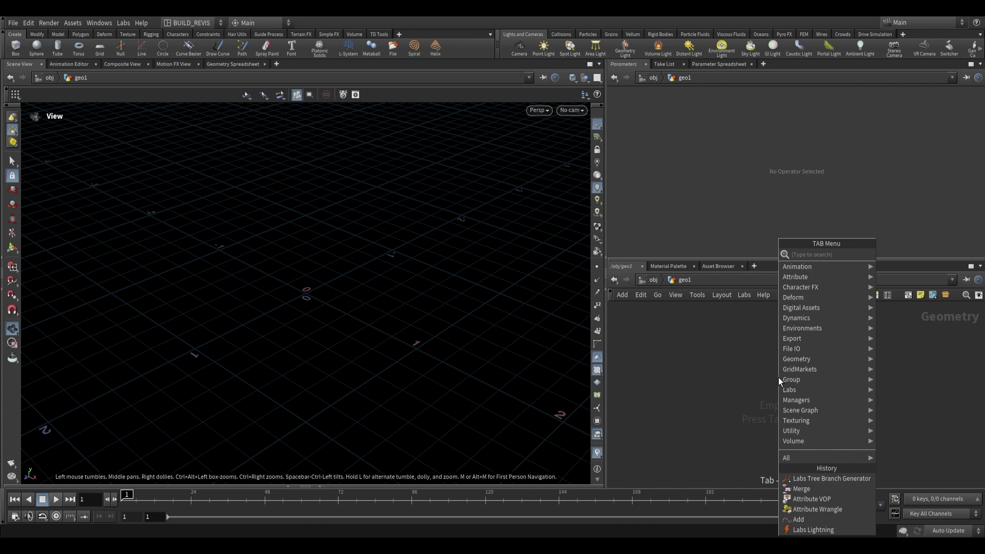
{"action": "type", "text": "trun"}
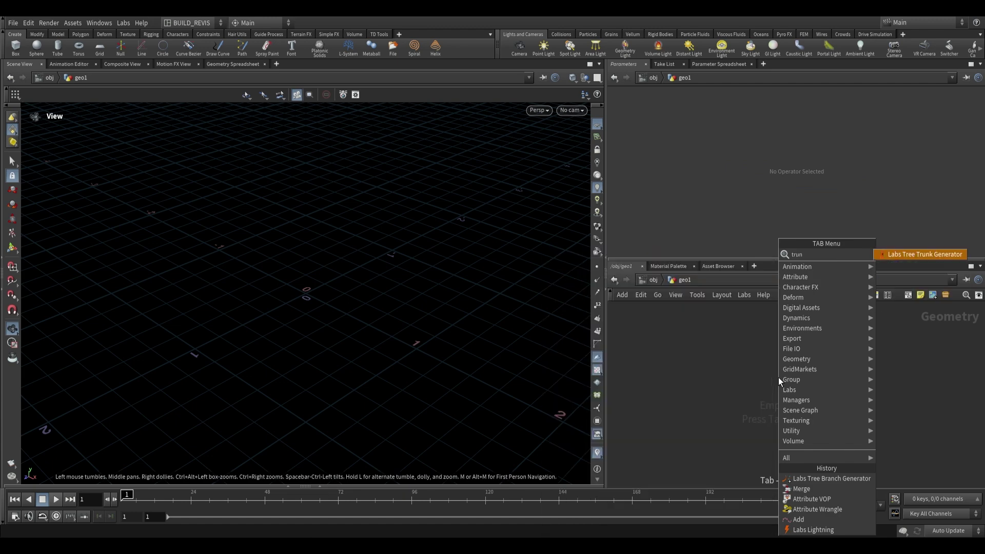
{"action": "key", "text": "Return"}
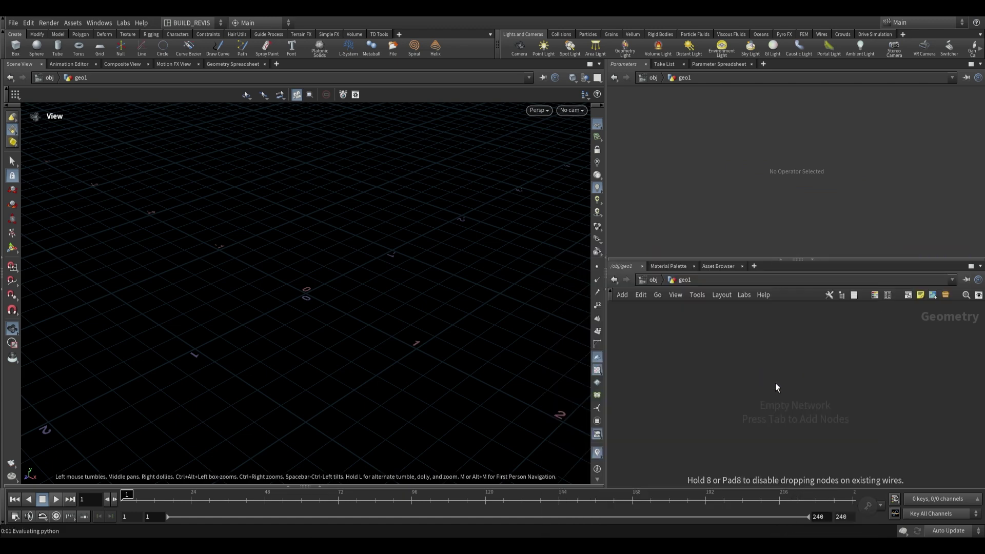
{"action": "scroll", "coordinate": [357, 256], "scroll_direction": "down", "scroll_amount": 3}
{"action": "middle_click_drag", "start_coordinate": [358, 257], "coordinate": [380, 386]}
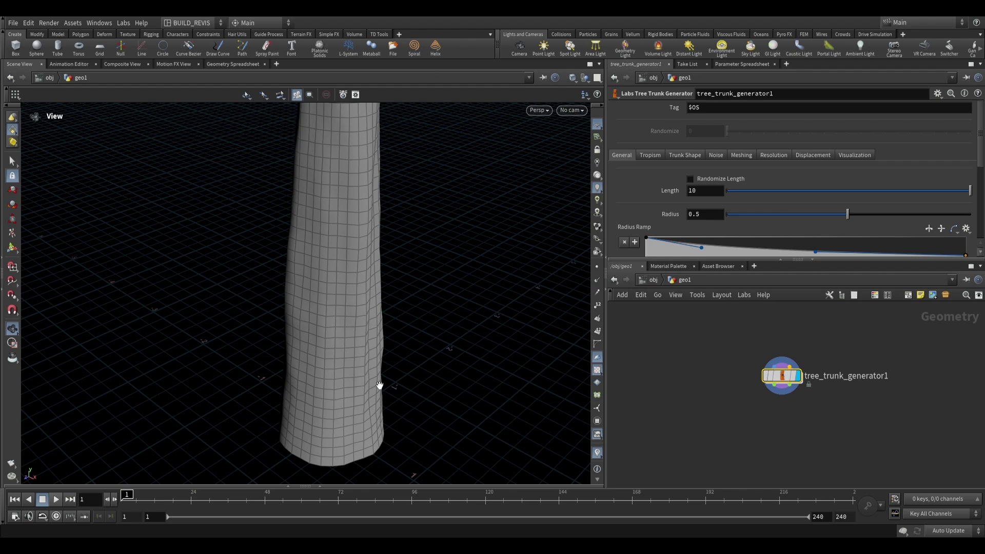
{"action": "scroll", "coordinate": [380, 385], "scroll_direction": "down", "scroll_amount": 10}
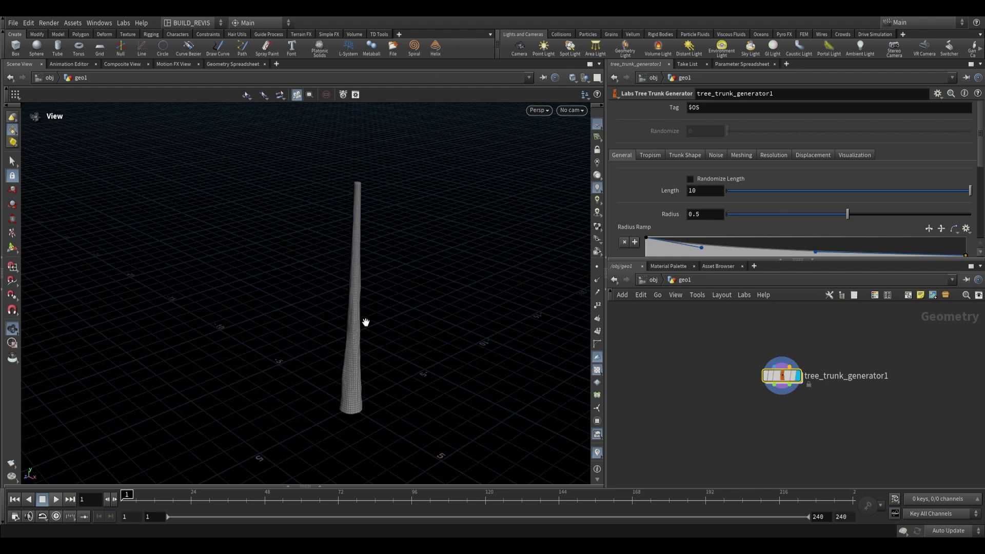
{"action": "left_click_drag", "start_coordinate": [366, 322], "coordinate": [369, 287]}
Step: Add a Labs Tree Controller above the trunk generator and connect its output to the trunk generator's second input
{"action": "middle_click_drag", "start_coordinate": [834, 339], "coordinate": [810, 377]}
{"action": "left_click", "coordinate": [811, 377]}
{"action": "scroll", "coordinate": [773, 372], "scroll_direction": "up", "scroll_amount": 2}
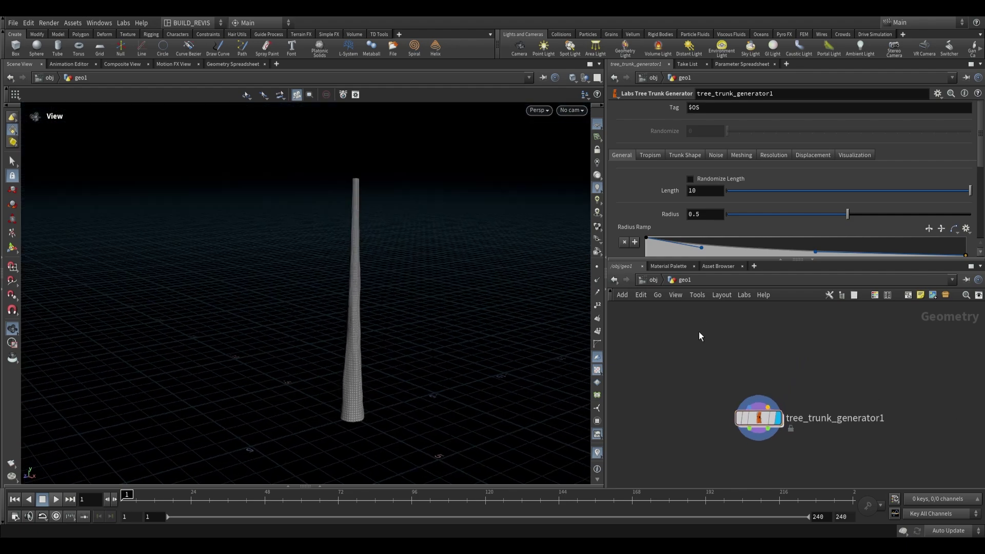
{"action": "key", "text": "Tab"}
{"action": "type", "text": "tree"}
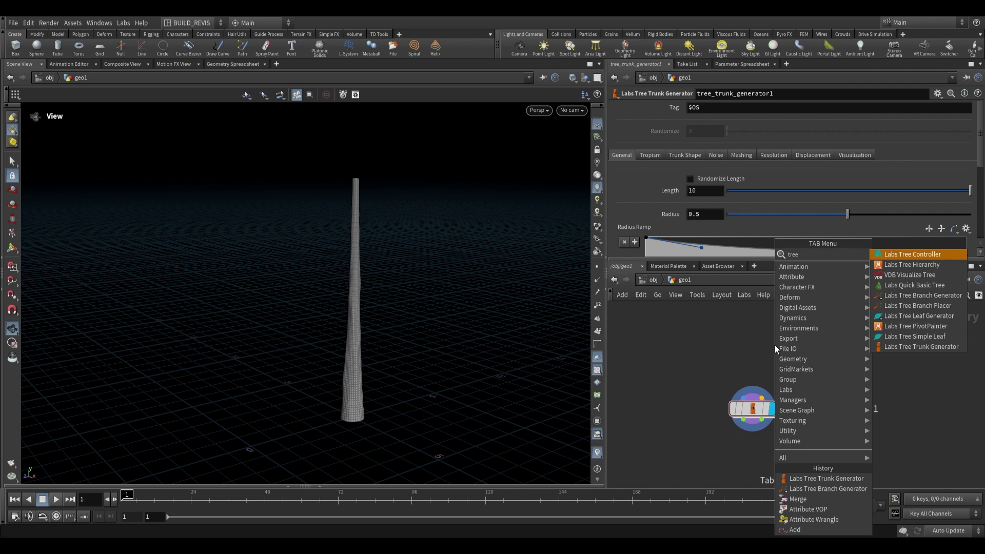
{"action": "key", "text": "Return"}
{"action": "left_click", "coordinate": [783, 333]}
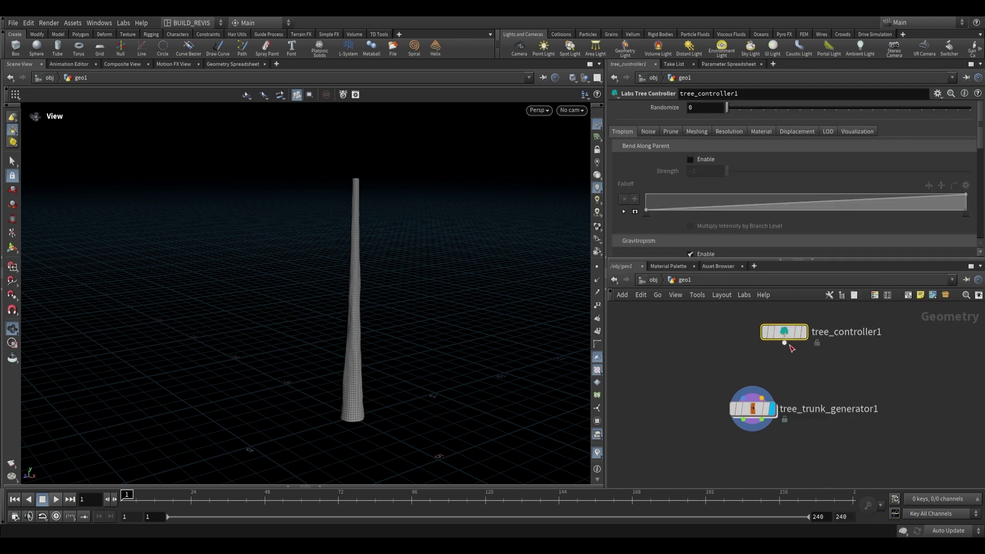
{"action": "left_click", "coordinate": [784, 343]}
{"action": "left_click", "coordinate": [776, 355]}
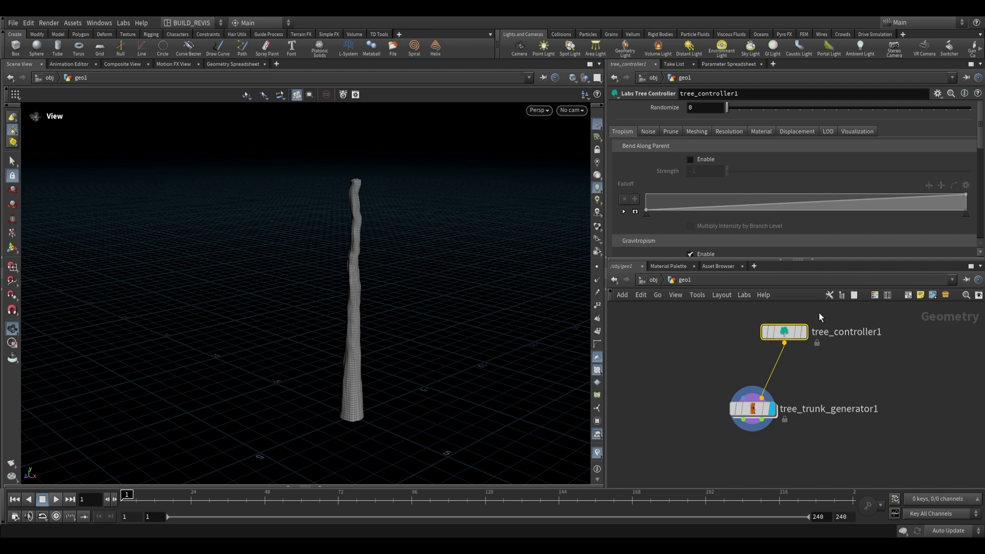
Step: Turn on Override Line Noise in the trunk generator's line noise settings
{"action": "left_click", "coordinate": [752, 409]}
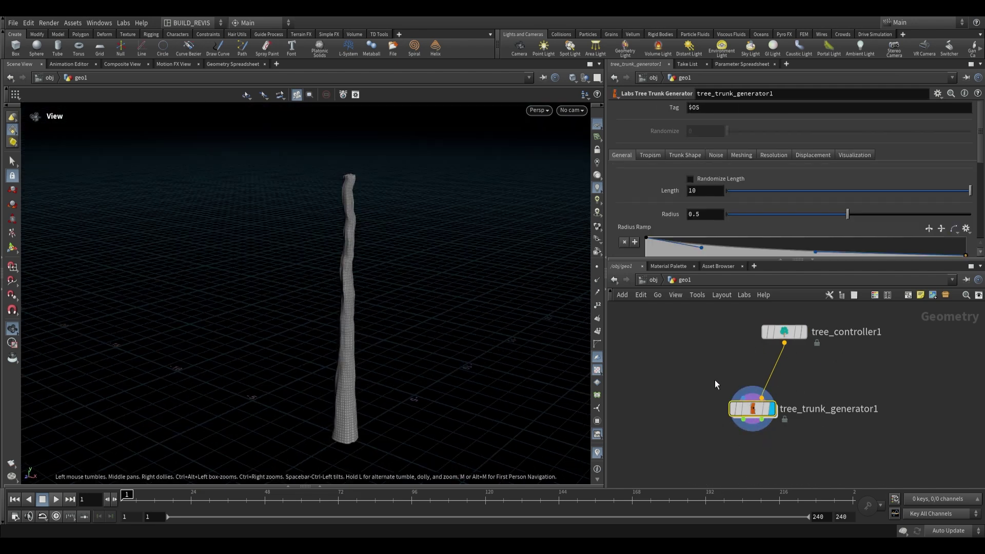
{"action": "scroll", "coordinate": [695, 358], "scroll_direction": "up", "scroll_amount": 1}
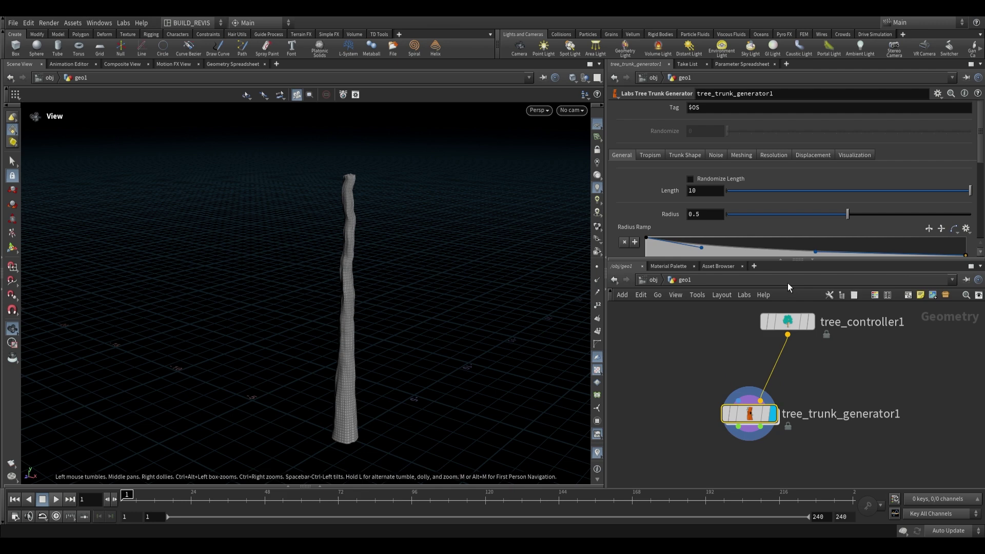
{"action": "left_click", "coordinate": [715, 155]}
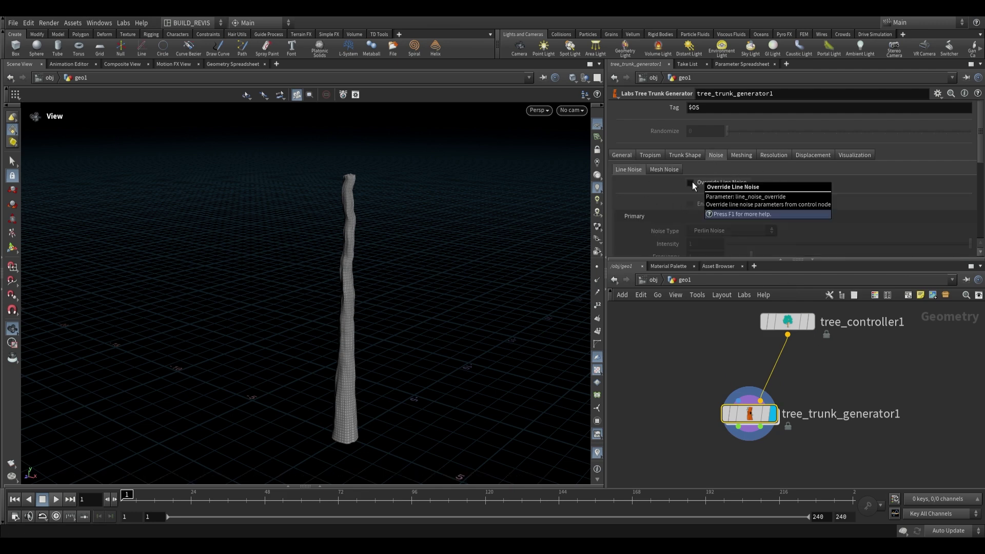
{"action": "left_click", "coordinate": [692, 182]}
{"action": "left_click", "coordinate": [813, 327]}
{"action": "left_click", "coordinate": [813, 324]}
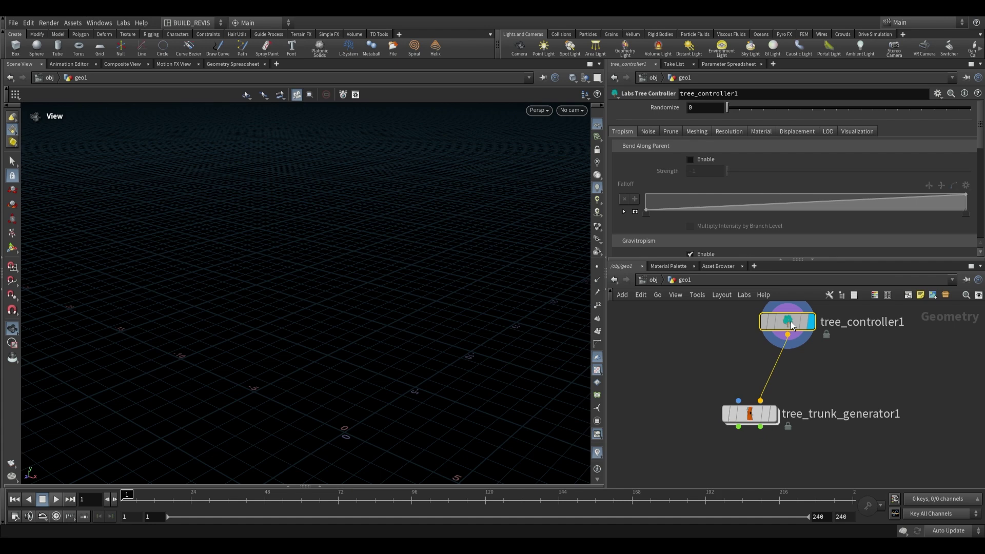
{"action": "left_click", "coordinate": [774, 413]}
{"action": "left_click", "coordinate": [770, 323]}
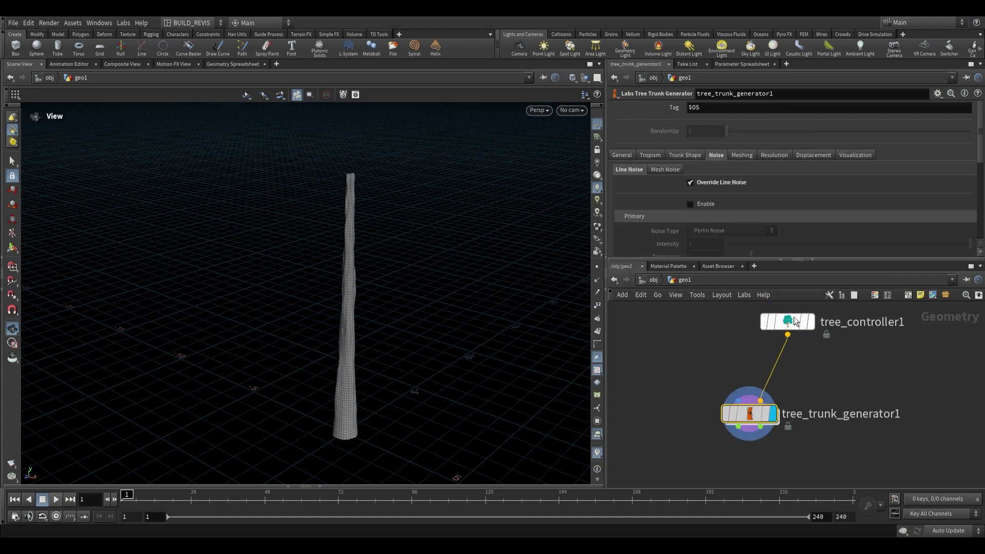
{"action": "left_click", "coordinate": [653, 131]}
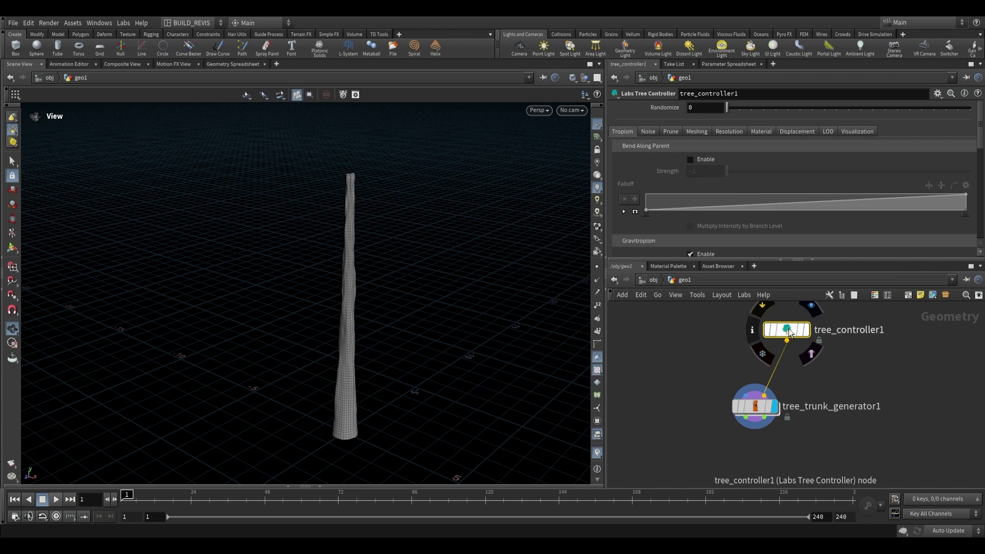
{"action": "left_click_drag", "start_coordinate": [404, 268], "coordinate": [403, 278]}
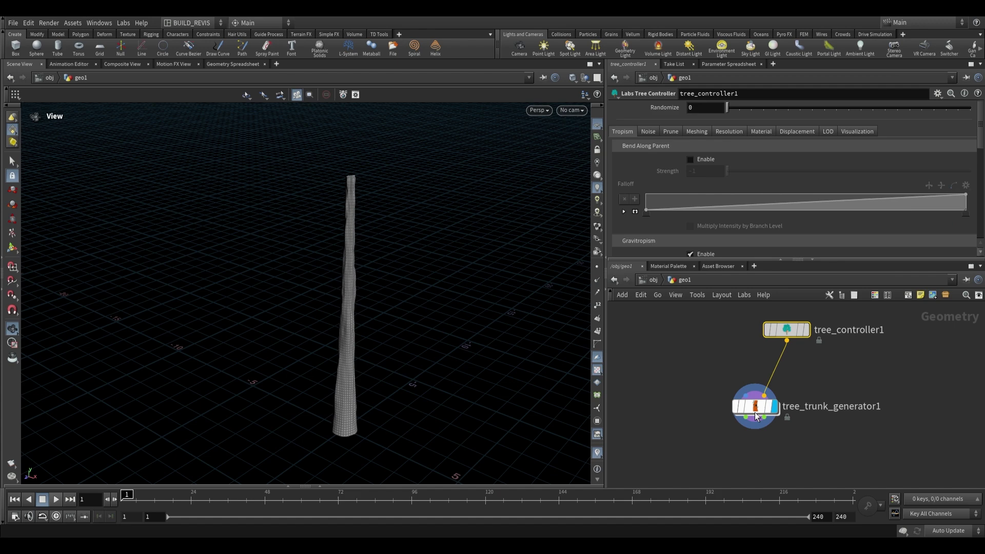
Step: Add a Labs Tree Branch Generator below the trunk generator, wired to both trunk outputs, and display its result
{"action": "mouse_move", "coordinate": [760, 411]}
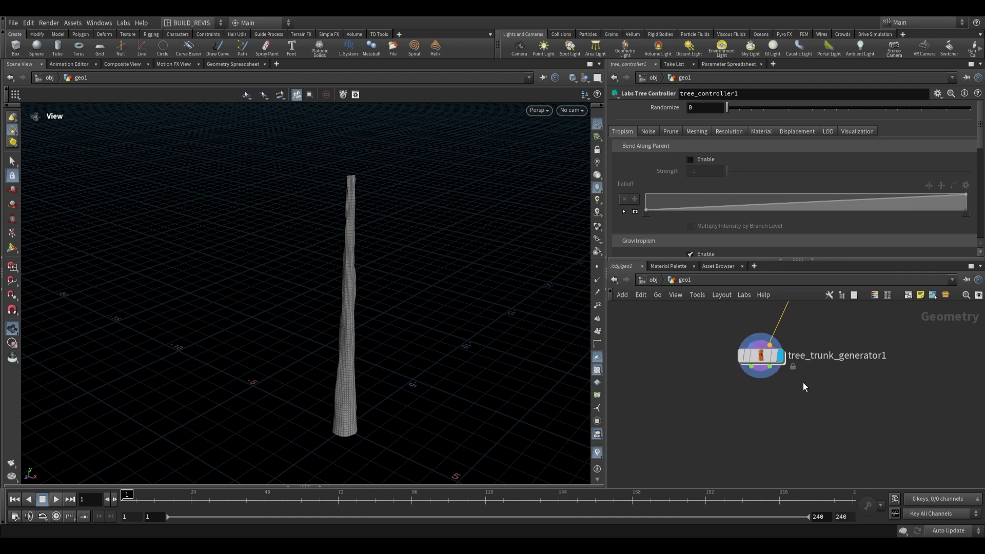
{"action": "key", "text": "Tab"}
{"action": "type", "text": "branc"}
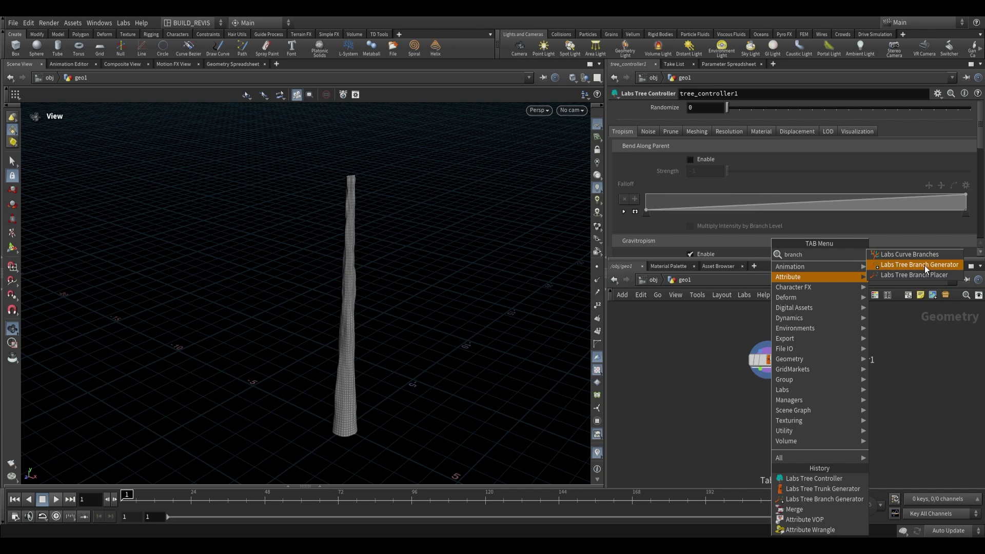
{"action": "left_click", "coordinate": [925, 266]}
{"action": "left_click", "coordinate": [767, 420]}
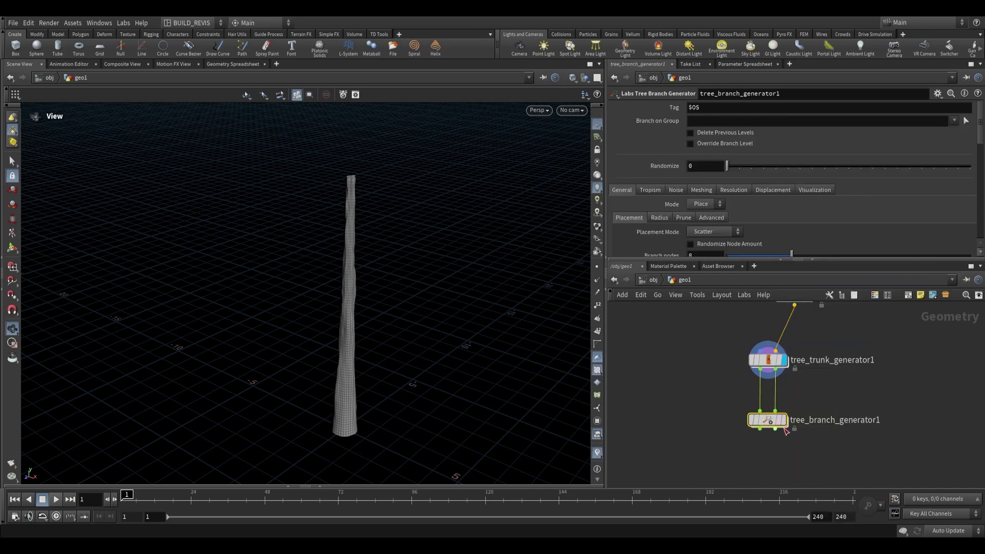
{"action": "left_click_drag", "start_coordinate": [503, 277], "coordinate": [452, 221]}
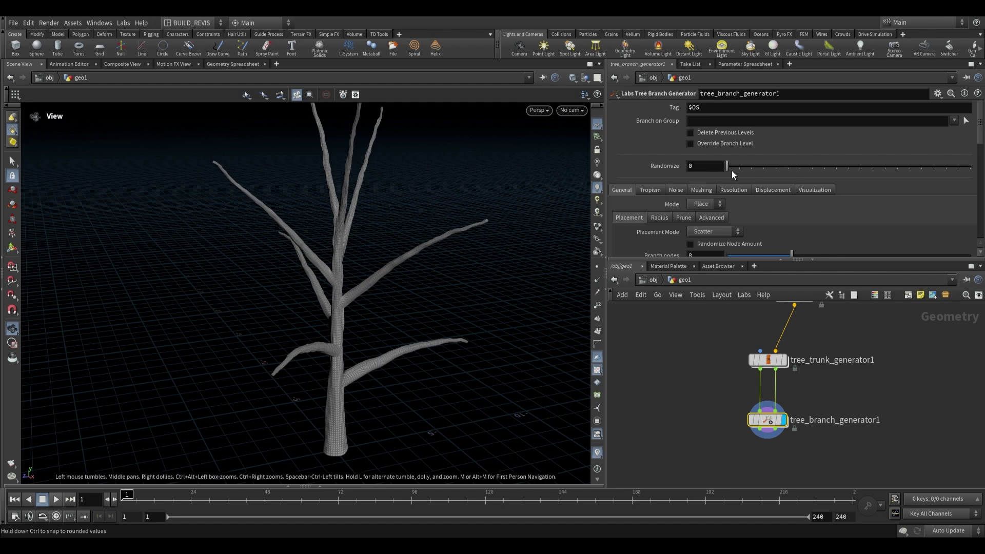
Step: Set the branch generator's Randomize value to 31 and its number of branch nodes to 10
{"action": "left_click_drag", "start_coordinate": [731, 170], "coordinate": [803, 170]}
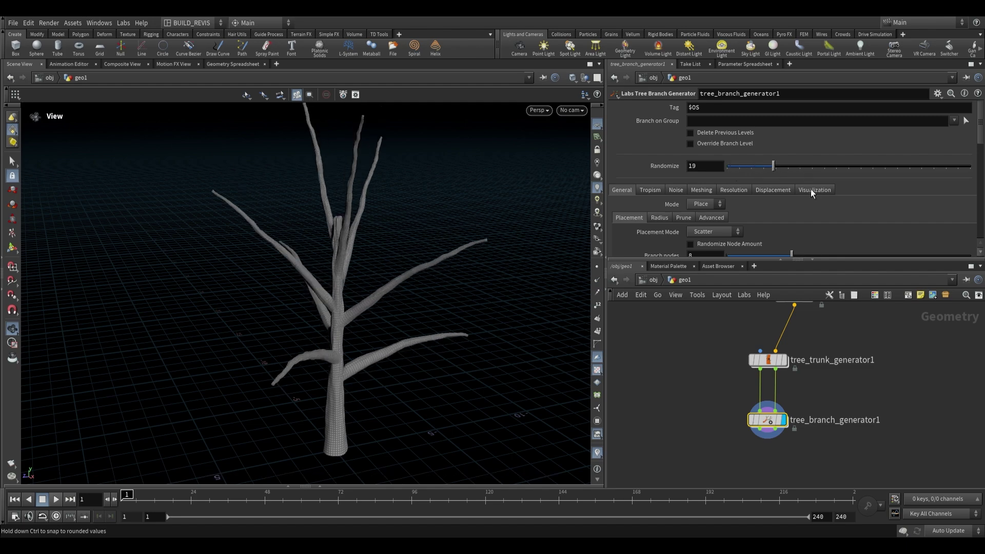
{"action": "left_click_drag", "start_coordinate": [353, 255], "coordinate": [382, 258]}
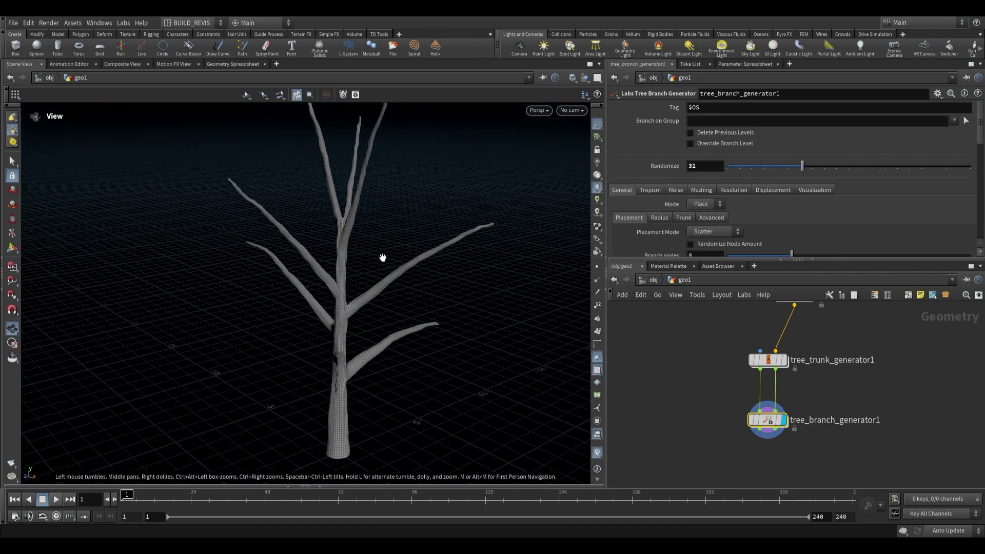
{"action": "scroll", "coordinate": [763, 156], "scroll_direction": "down", "scroll_amount": 3}
{"action": "left_click_drag", "start_coordinate": [761, 157], "coordinate": [809, 158]}
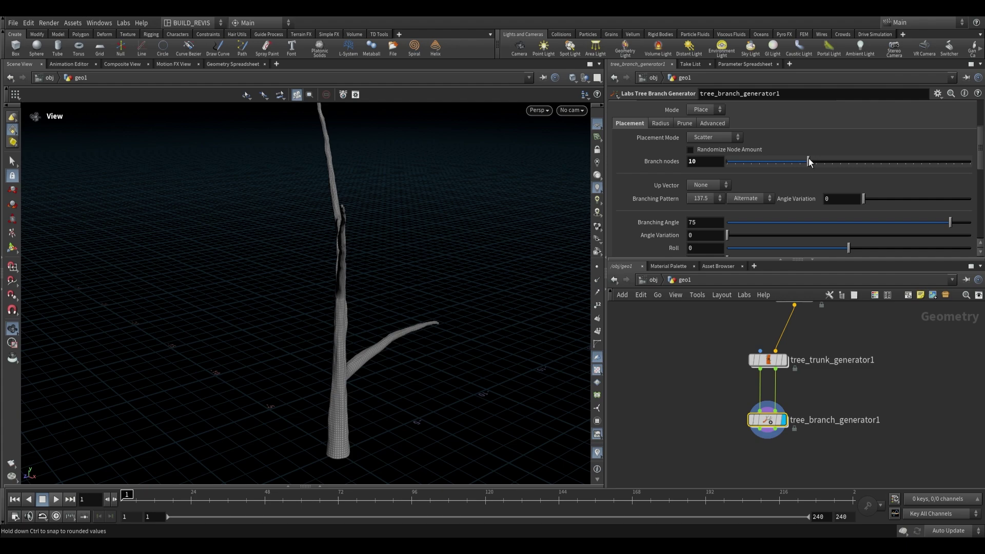
Step: Try the 180 branching pattern, check the branch layout from above, and restore the 137.5 pattern
{"action": "scroll", "coordinate": [809, 158], "scroll_direction": "down", "scroll_amount": 2}
{"action": "left_click_drag", "start_coordinate": [348, 194], "coordinate": [371, 310]}
{"action": "left_click", "coordinate": [722, 176]}
{"action": "left_click", "coordinate": [712, 196]}
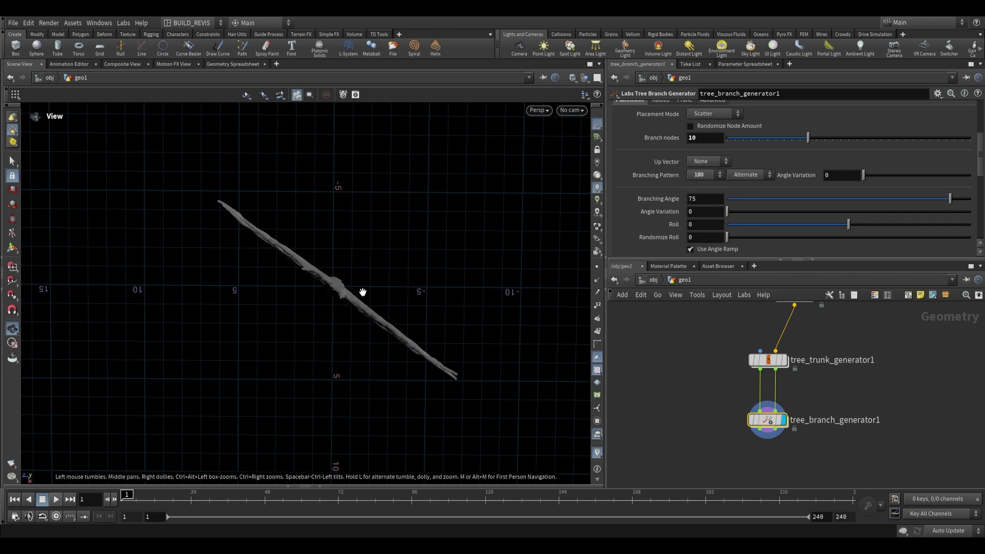
{"action": "left_click_drag", "start_coordinate": [426, 370], "coordinate": [486, 215]}
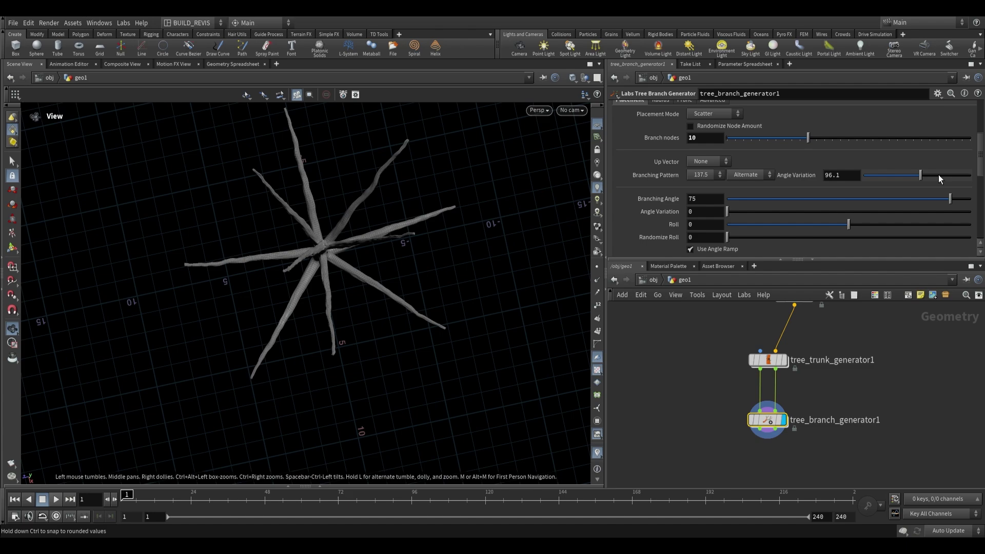
Step: Try large angle variations for the branching pattern, and reset the angle variation to its default
{"action": "left_click_drag", "start_coordinate": [940, 175], "coordinate": [918, 176]}
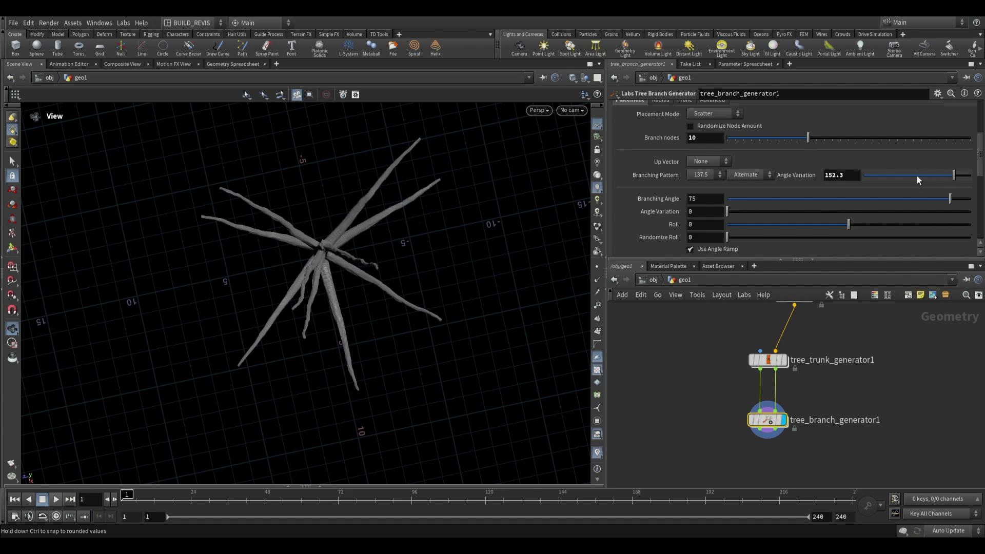
{"action": "middle_click", "coordinate": [789, 180], "text": "ctrl"}
{"action": "mouse_move", "coordinate": [314, 260]}
{"action": "left_mouse_down"}
{"action": "mouse_move", "coordinate": [343, 178]}
{"action": "mouse_move", "coordinate": [338, 238]}
{"action": "mouse_move", "coordinate": [474, 263]}
{"action": "mouse_move", "coordinate": [315, 358]}
{"action": "mouse_move", "coordinate": [355, 364]}
{"action": "left_mouse_up"}
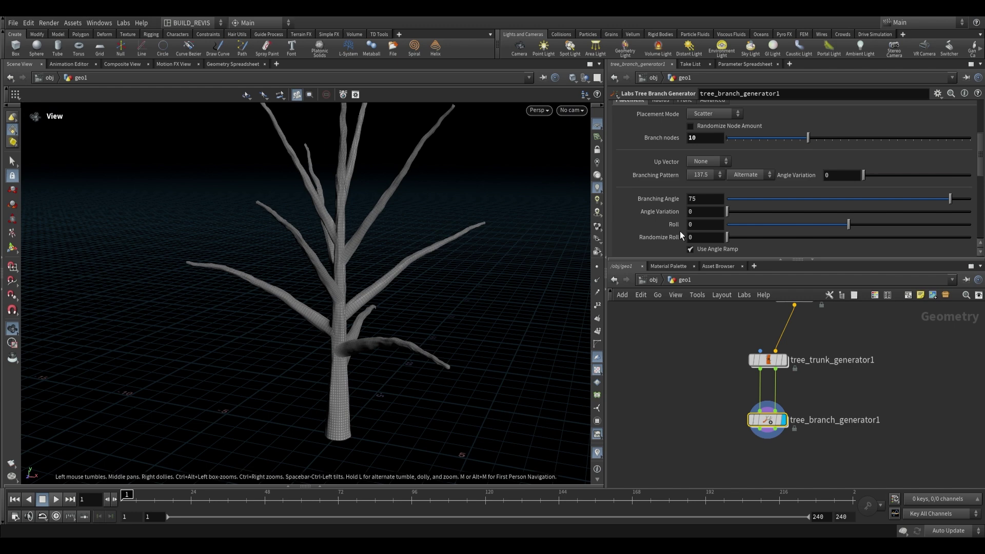
Step: Shift the middle point of the branch Length Ramp to slightly past halfway so branches start higher on the trunk
{"action": "scroll", "coordinate": [681, 235], "scroll_direction": "down", "scroll_amount": 10}
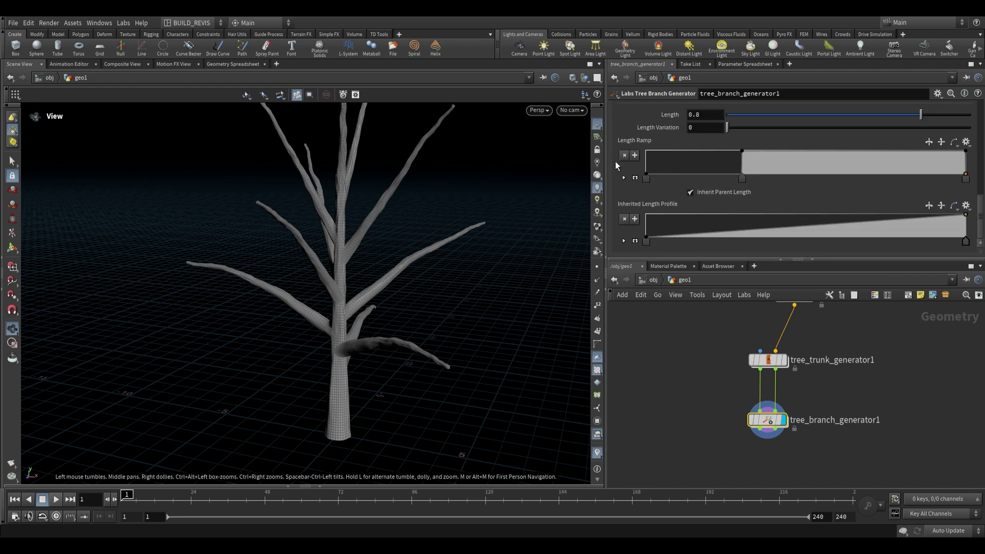
{"action": "left_click_drag", "start_coordinate": [739, 180], "coordinate": [831, 180]}
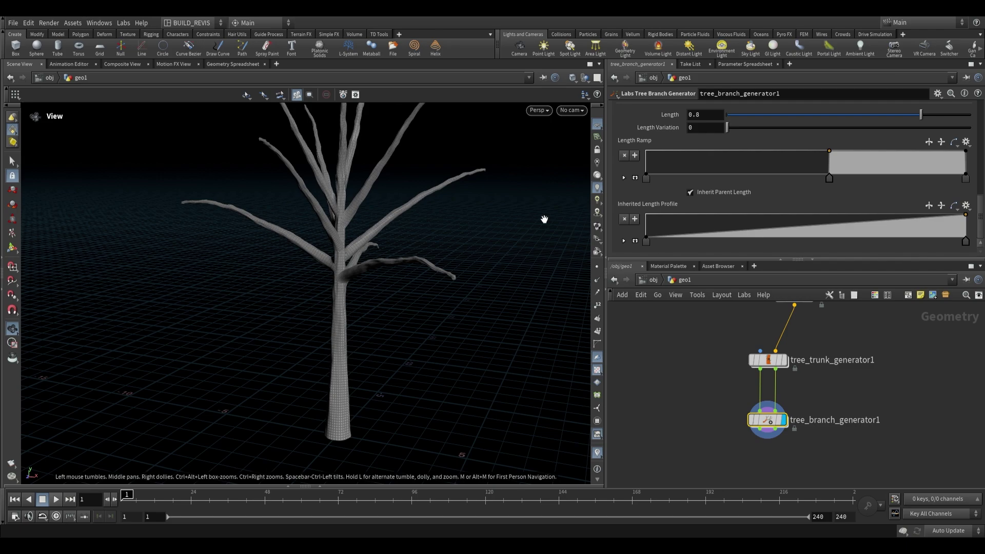
{"action": "left_click_drag", "start_coordinate": [546, 220], "coordinate": [383, 163]}
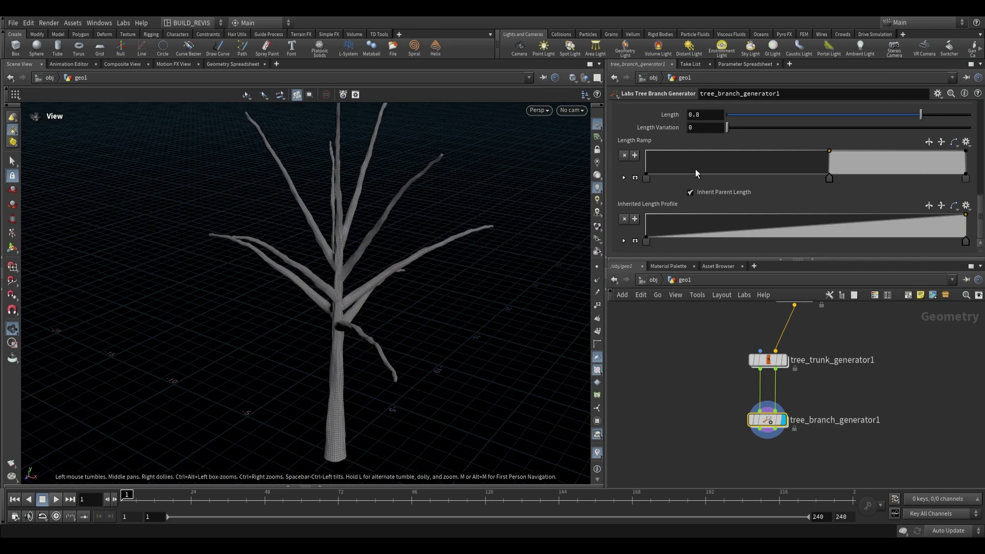
Step: Set the branch generator's Length to 0.62 and check the tree from another angle
{"action": "scroll", "coordinate": [696, 173], "scroll_direction": "up", "scroll_amount": 3}
{"action": "left_click_drag", "start_coordinate": [848, 163], "coordinate": [881, 165]}
{"action": "left_click_drag", "start_coordinate": [345, 257], "coordinate": [421, 288]}
Step: Set the trunk generator's Radius to 0.992 in its general settings to thicken the trunk
{"action": "left_click", "coordinate": [768, 360]}
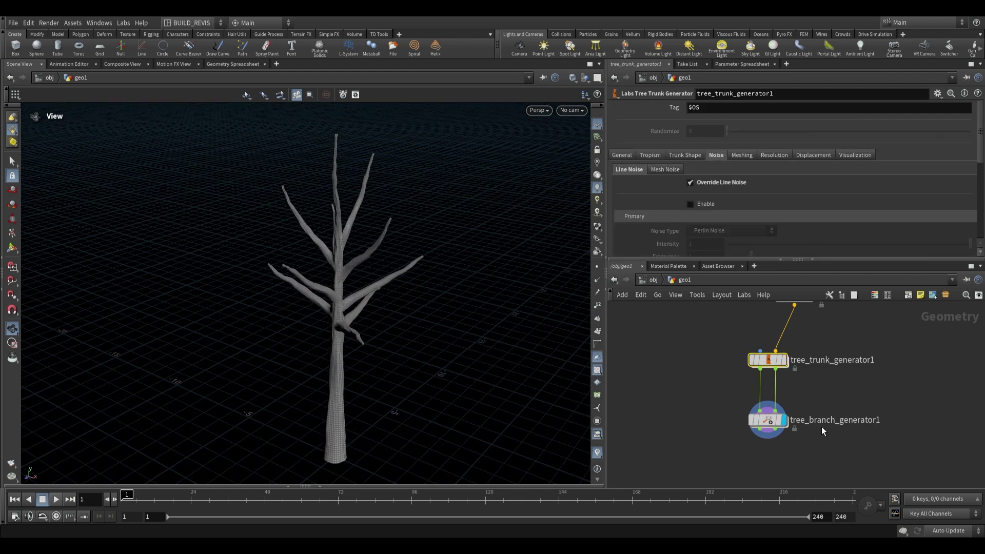
{"action": "left_click", "coordinate": [621, 155]}
{"action": "scroll", "coordinate": [655, 203], "scroll_direction": "down", "scroll_amount": 3}
{"action": "scroll", "coordinate": [718, 193], "scroll_direction": "up", "scroll_amount": 1}
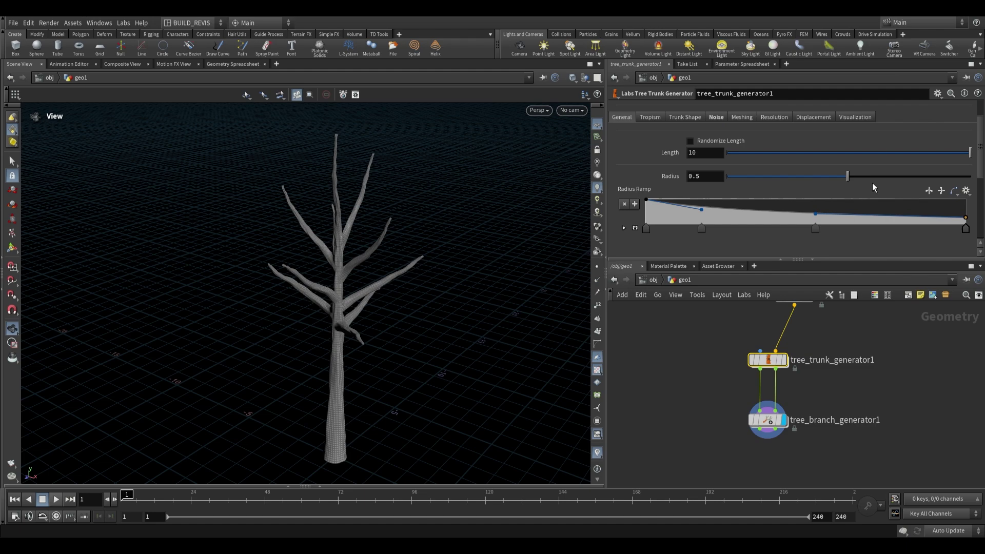
{"action": "left_click_drag", "start_coordinate": [916, 175], "coordinate": [924, 176]}
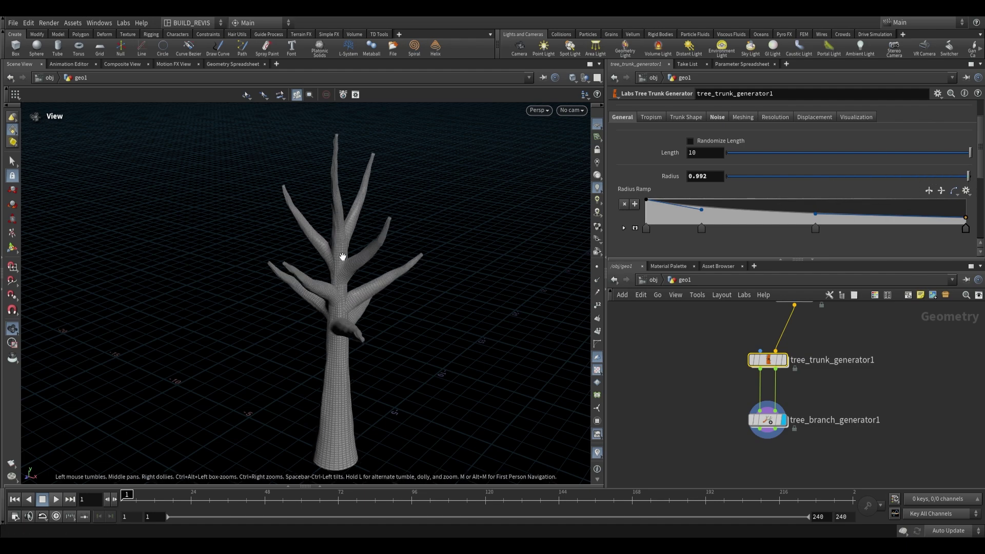
{"action": "left_click_drag", "start_coordinate": [341, 260], "coordinate": [343, 237]}
Step: Review the branch generator's length, inherited length profile and radius falloff settings, checking the tree from slightly different angles
{"action": "left_click", "coordinate": [770, 421]}
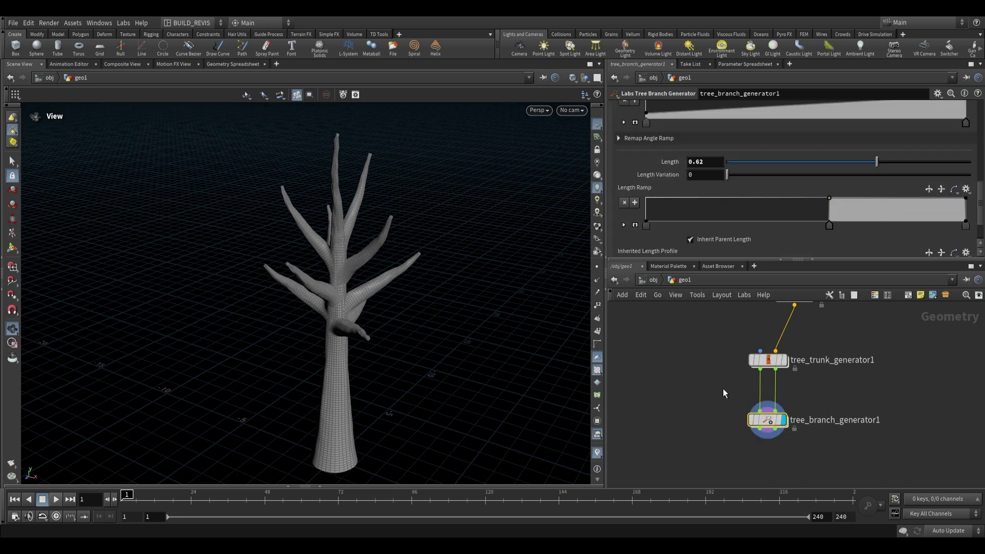
{"action": "scroll", "coordinate": [658, 250], "scroll_direction": "down", "scroll_amount": 2}
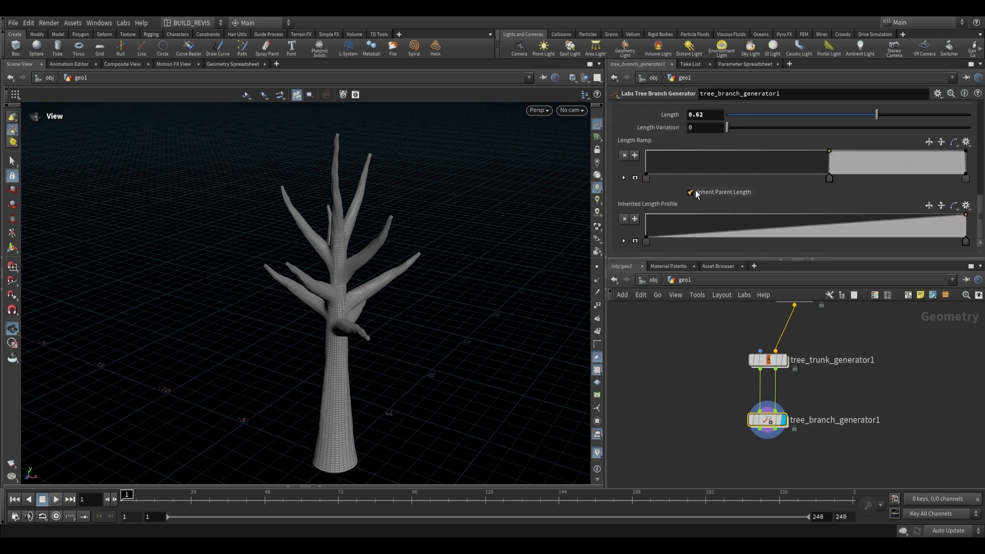
{"action": "scroll", "coordinate": [620, 184], "scroll_direction": "up", "scroll_amount": 4}
{"action": "scroll", "coordinate": [651, 186], "scroll_direction": "up", "scroll_amount": 3}
{"action": "left_click_drag", "start_coordinate": [351, 243], "coordinate": [369, 250]}
{"action": "scroll", "coordinate": [642, 227], "scroll_direction": "up", "scroll_amount": 6}
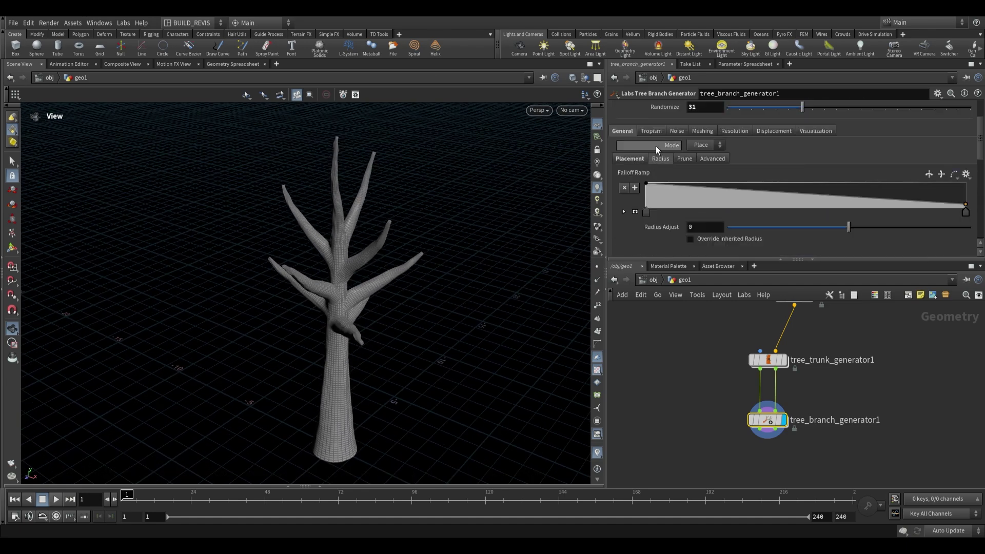
{"action": "scroll", "coordinate": [632, 210], "scroll_direction": "down", "scroll_amount": 2}
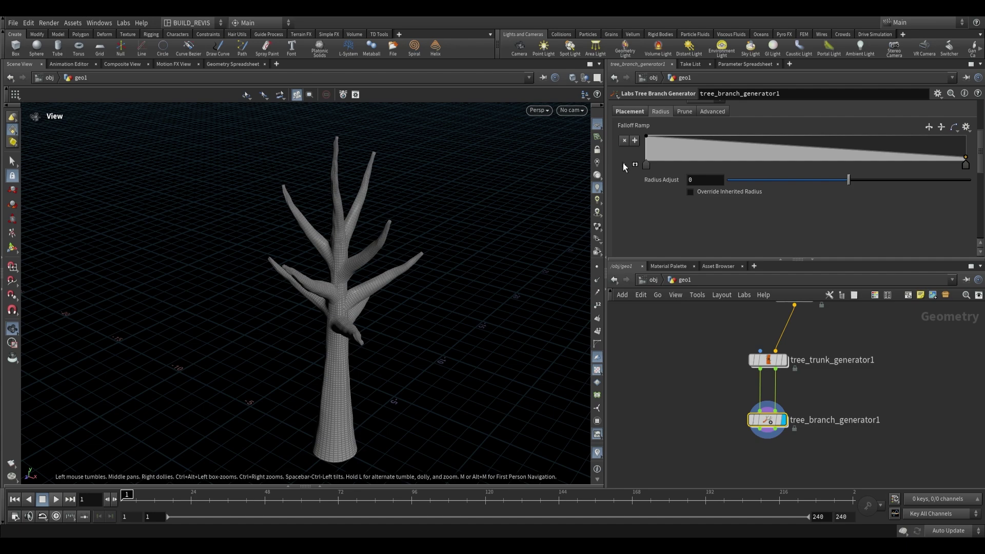
{"action": "left_click_drag", "start_coordinate": [466, 251], "coordinate": [512, 236]}
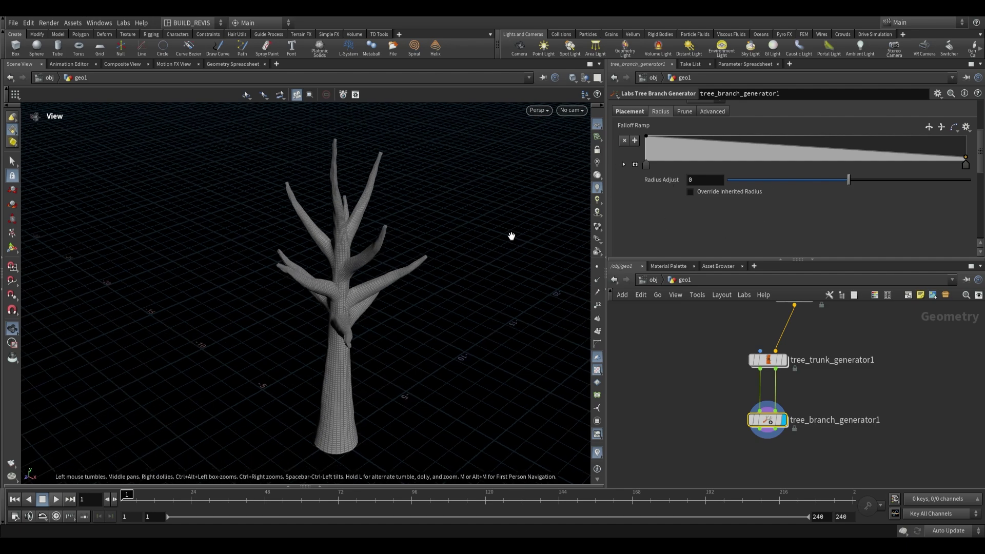
Step: Set the first branch generator's Branch nodes to 6 in the placement settings and inspect the branches up close
{"action": "left_click", "coordinate": [947, 180]}
{"action": "scroll", "coordinate": [364, 295], "scroll_direction": "up", "scroll_amount": 5}
{"action": "left_click_drag", "start_coordinate": [346, 289], "coordinate": [474, 193]}
{"action": "scroll", "coordinate": [315, 330], "scroll_direction": "up", "scroll_amount": 2}
{"action": "middle_click_drag", "start_coordinate": [315, 330], "coordinate": [370, 284]}
{"action": "left_click_drag", "start_coordinate": [320, 302], "coordinate": [303, 329]}
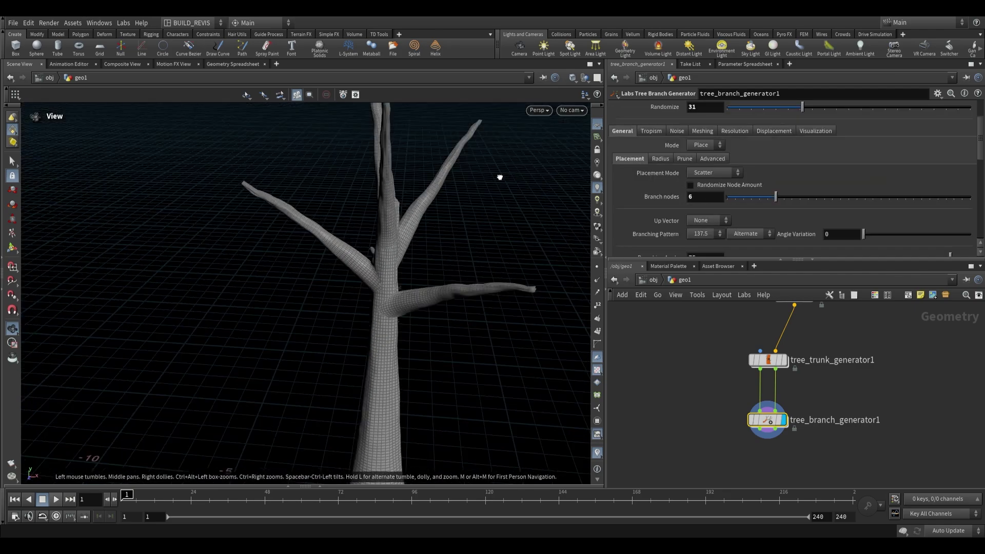
{"action": "left_click_drag", "start_coordinate": [500, 177], "coordinate": [477, 173]}
{"action": "mouse_move", "coordinate": [445, 209]}
{"action": "left_mouse_down"}
{"action": "mouse_move", "coordinate": [442, 200]}
{"action": "mouse_move", "coordinate": [462, 204]}
{"action": "mouse_move", "coordinate": [428, 207]}
{"action": "left_mouse_up"}
Step: Compare the bare trunk with the branched tree by displaying the trunk generator and switching back to the branch generator
{"action": "middle_click_drag", "start_coordinate": [873, 428], "coordinate": [858, 385]}
{"action": "left_click", "coordinate": [776, 452]}
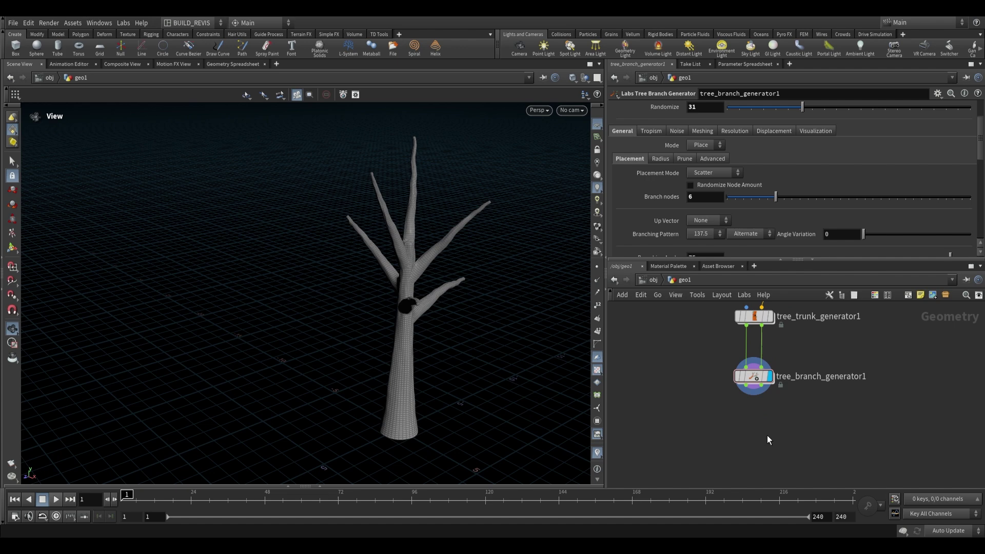
{"action": "key", "text": "Tab"}
{"action": "left_click", "coordinate": [767, 317]}
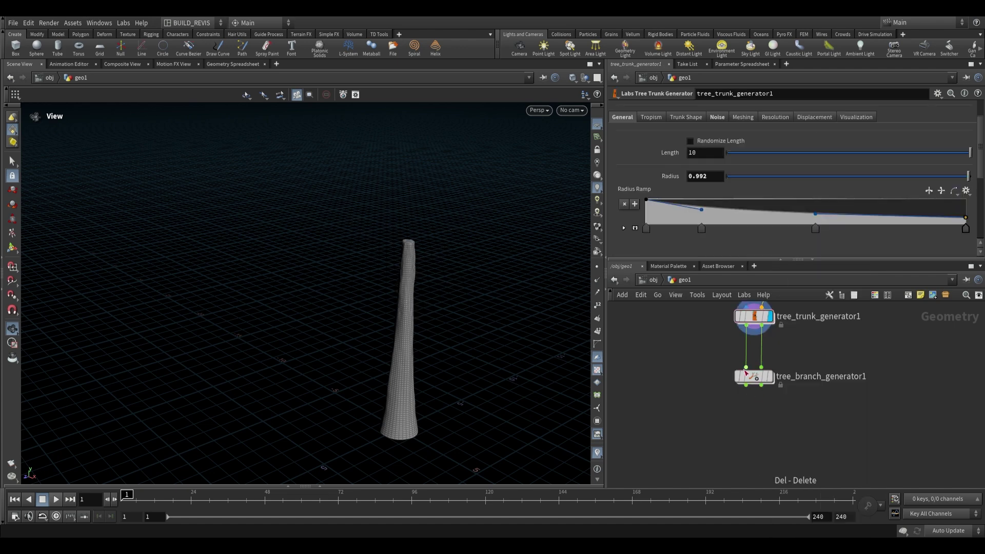
{"action": "left_click", "coordinate": [755, 377]}
{"action": "key", "text": "r"}
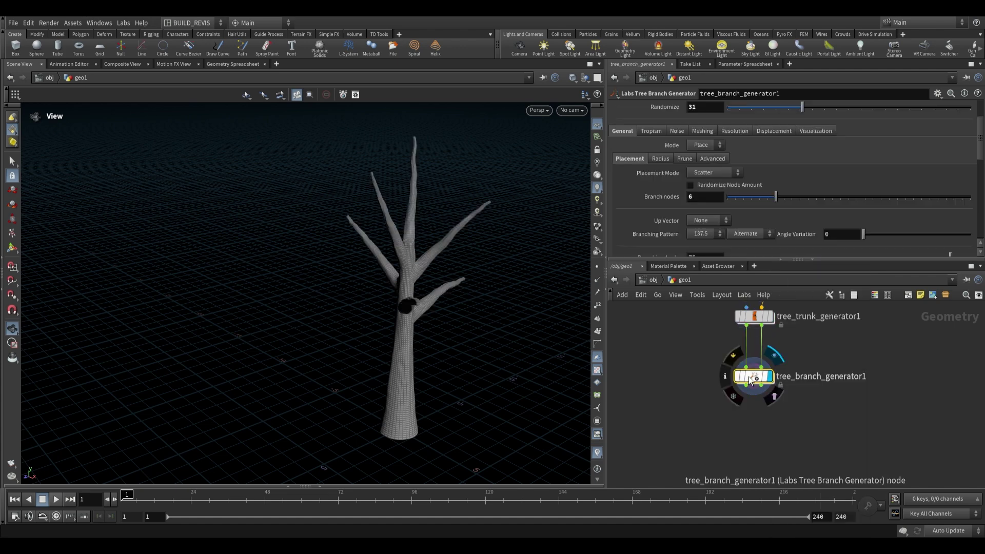
Step: Duplicate the branch generator below the original and connect both of the original's outputs to the copy's inputs
{"action": "left_click_drag", "start_coordinate": [750, 380], "coordinate": [755, 441], "text": "alt"}
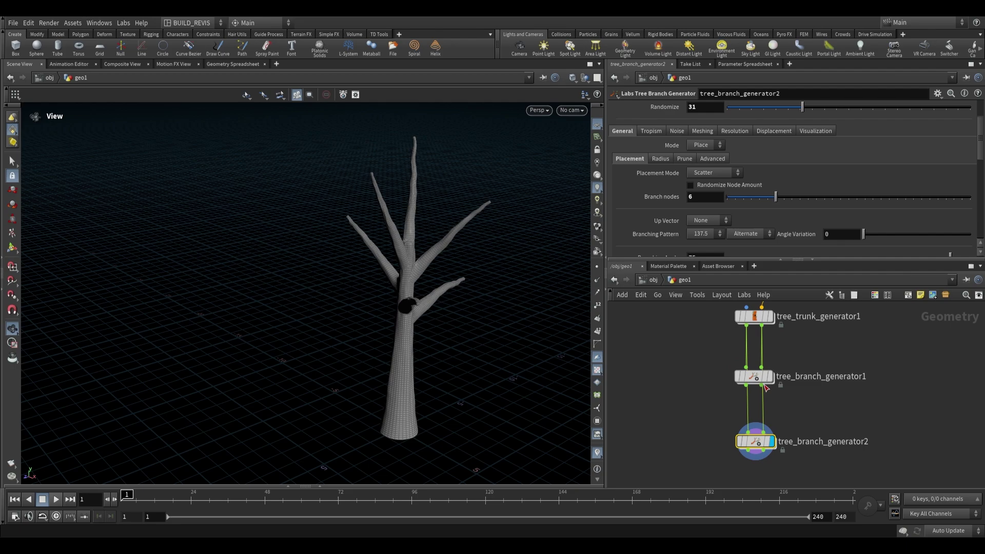
{"action": "left_click", "coordinate": [764, 386]}
{"action": "left_click", "coordinate": [765, 431]}
{"action": "left_click", "coordinate": [746, 386]}
{"action": "left_click", "coordinate": [749, 433]}
{"action": "left_click_drag", "start_coordinate": [400, 256], "coordinate": [373, 256]}
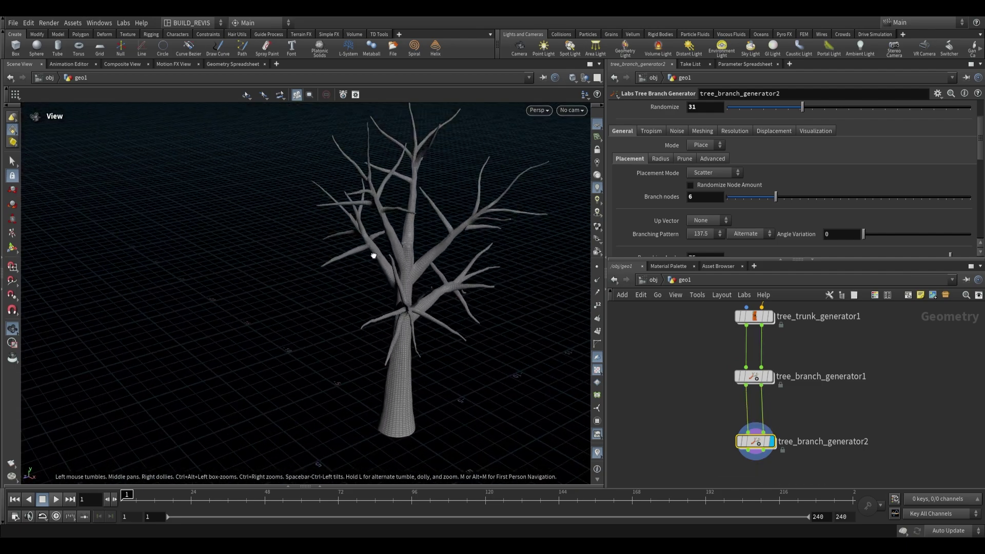
Step: Set the second branch generator's Branching Angle to 87.7 and connect a duplicate of it below as a third level
{"action": "scroll", "coordinate": [673, 217], "scroll_direction": "down", "scroll_amount": 3}
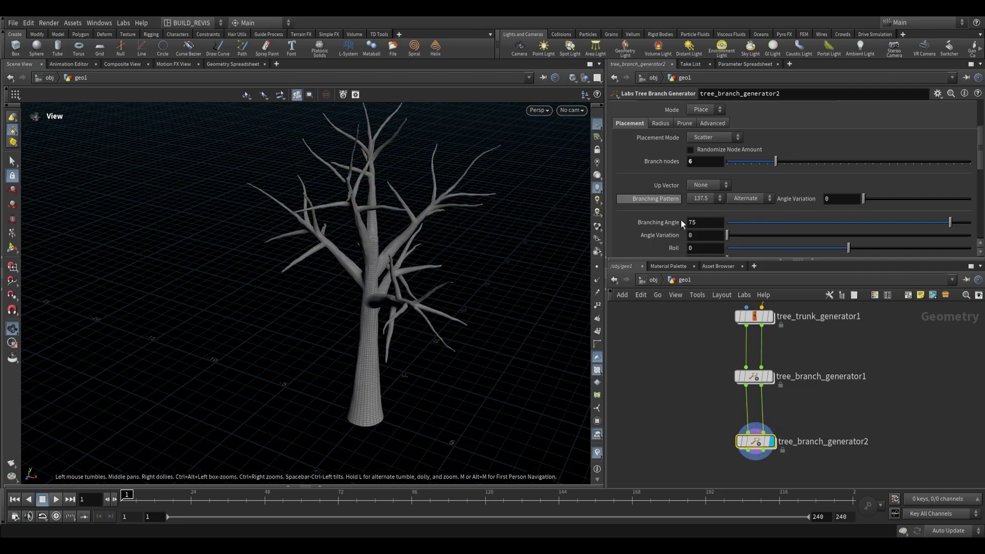
{"action": "middle_click_drag", "start_coordinate": [882, 432], "coordinate": [873, 395]}
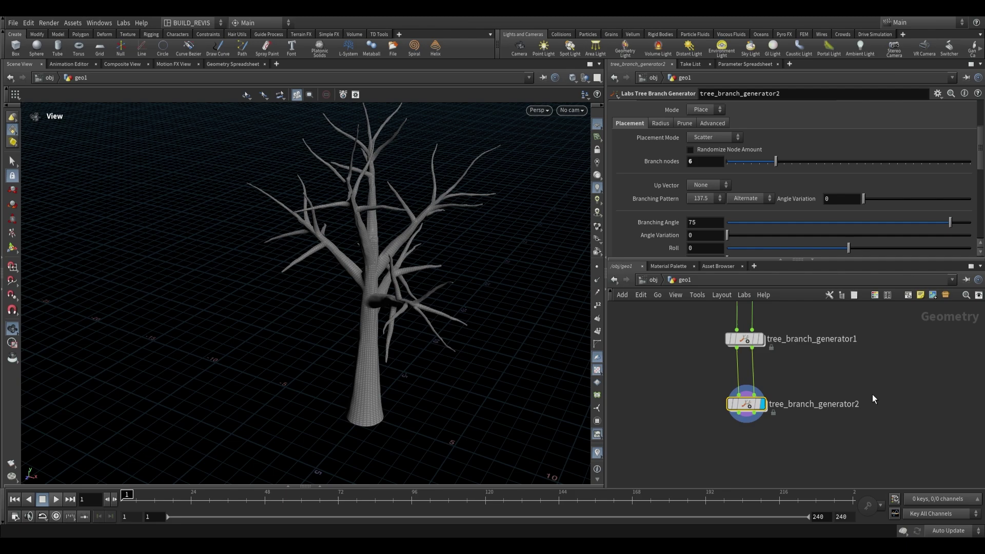
{"action": "scroll", "coordinate": [873, 398], "scroll_direction": "down", "scroll_amount": 2}
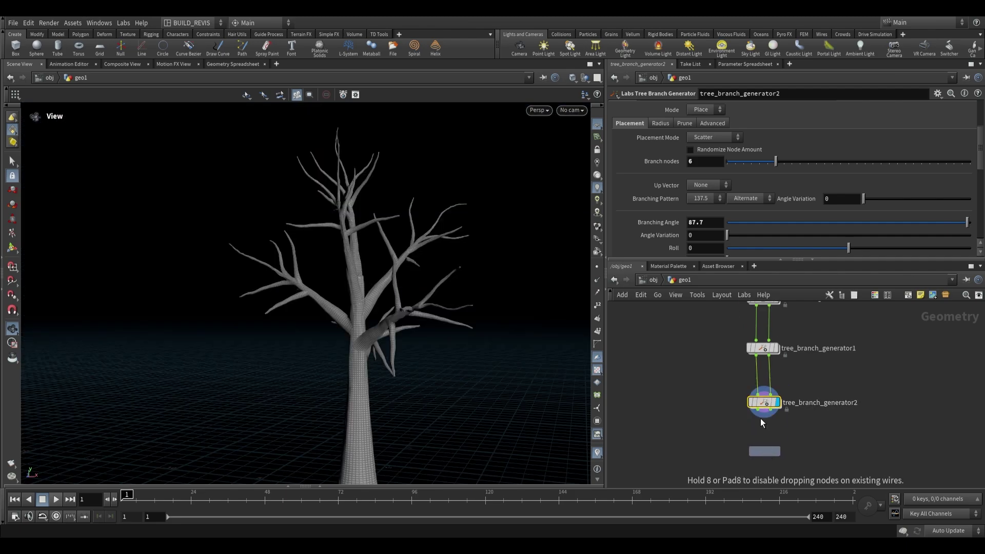
{"action": "left_click", "coordinate": [758, 413]}
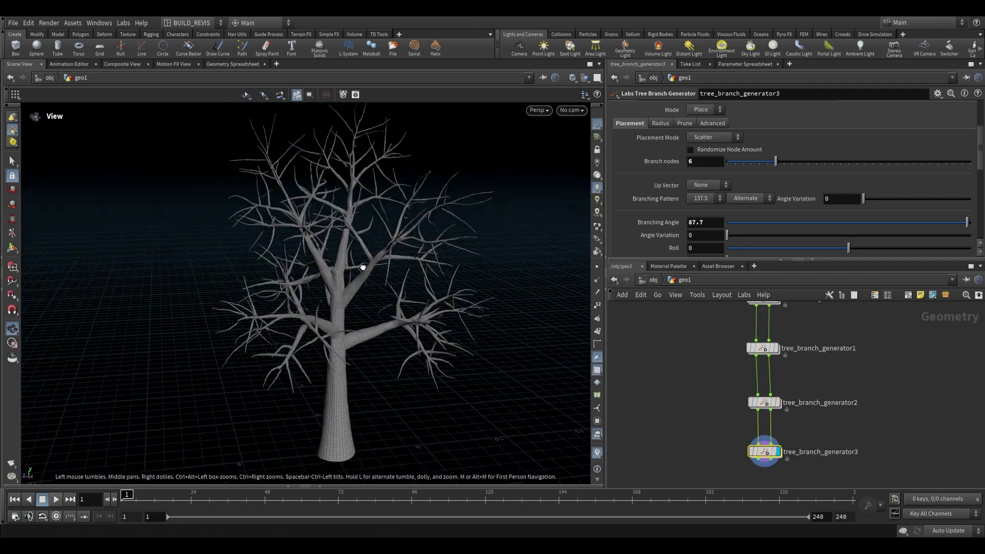
{"action": "left_click_drag", "start_coordinate": [363, 267], "coordinate": [317, 264]}
{"action": "right_click_drag", "start_coordinate": [316, 264], "coordinate": [343, 279]}
{"action": "left_click_drag", "start_coordinate": [343, 279], "coordinate": [508, 295]}
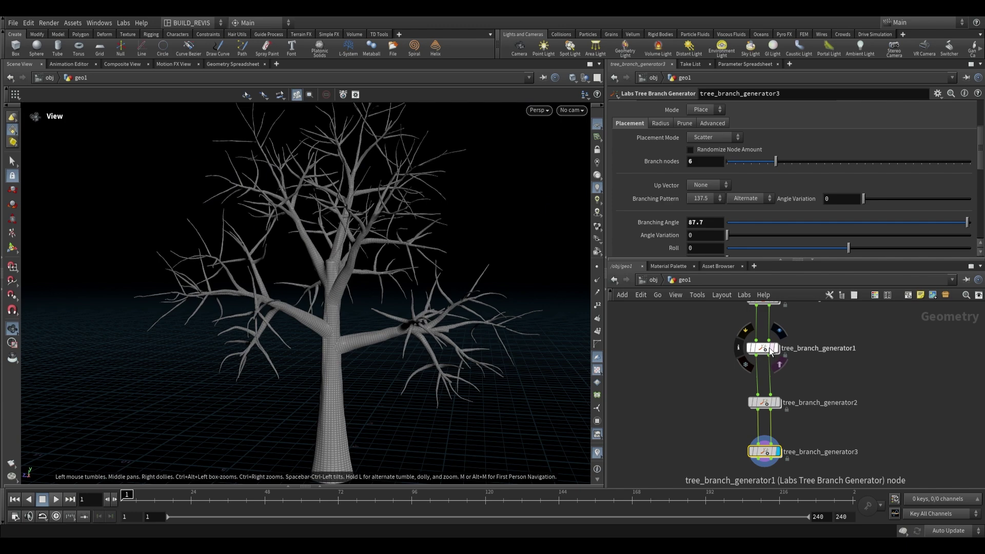
Step: Add a Labs Tree Leaf Generator below the third branch generator, connected to both of its outputs and displayed
{"action": "scroll", "coordinate": [771, 354], "scroll_direction": "up", "scroll_amount": 2}
{"action": "left_click", "coordinate": [766, 368]}
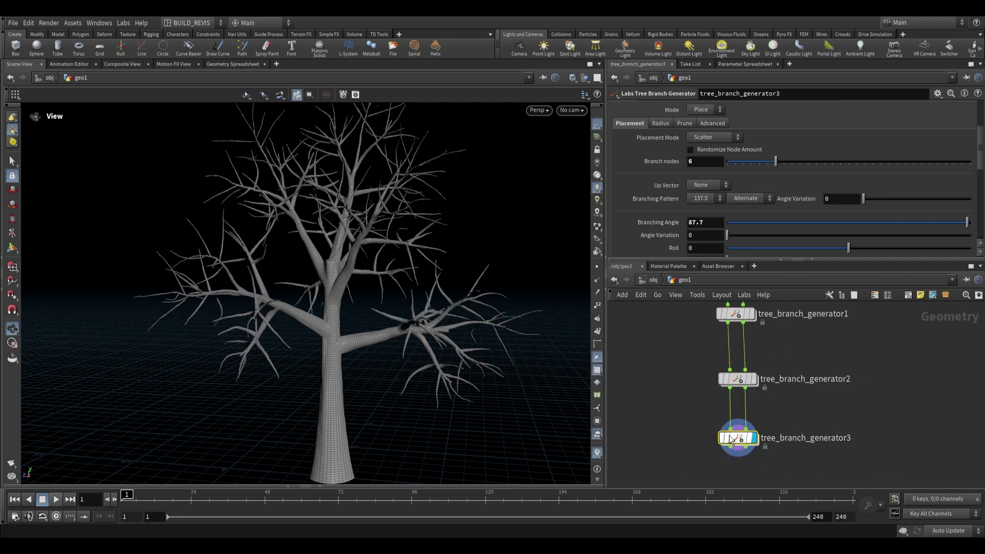
{"action": "left_click_drag", "start_coordinate": [398, 200], "coordinate": [411, 287]}
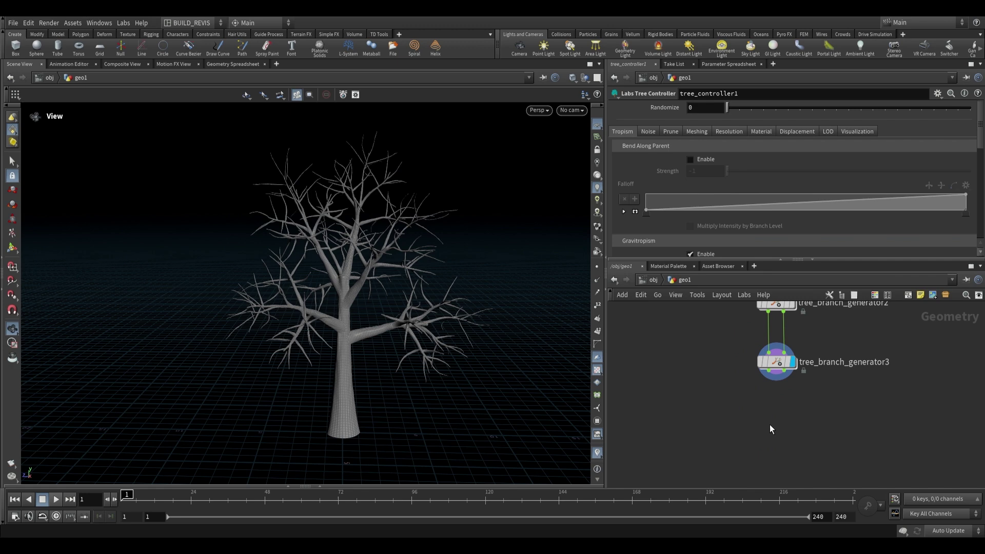
{"action": "key", "text": "Tab"}
{"action": "type", "text": "lea"}
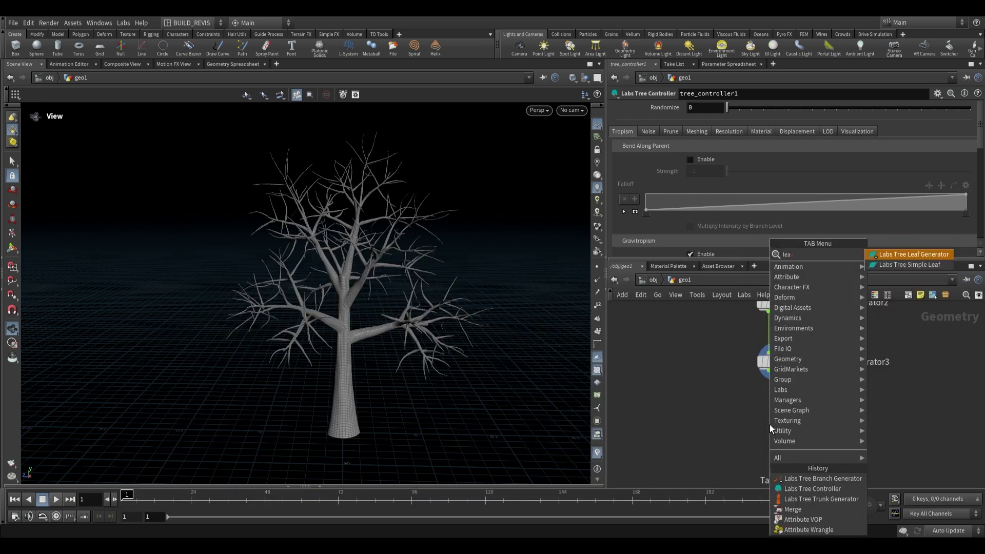
{"action": "key", "text": "Return"}
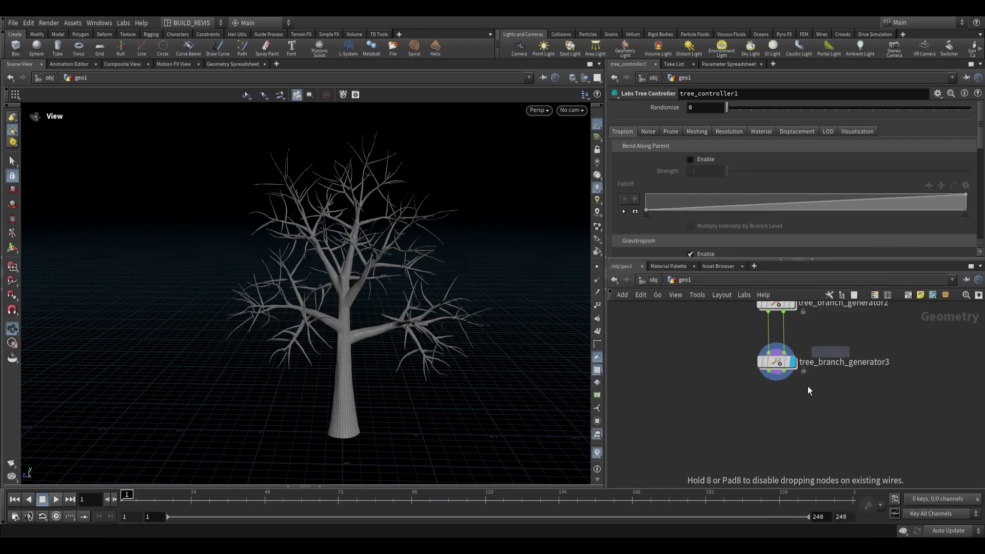
{"action": "left_click", "coordinate": [783, 415]}
Step: Add a Labs Tree Simple Leaf node beside the leaf generator
{"action": "key", "text": "Tab"}
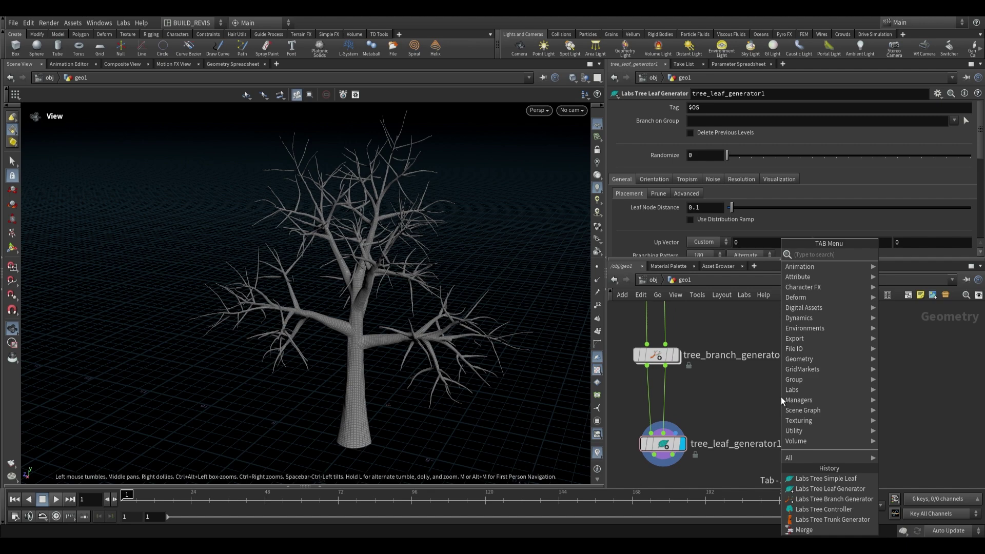
{"action": "type", "text": "leaf"}
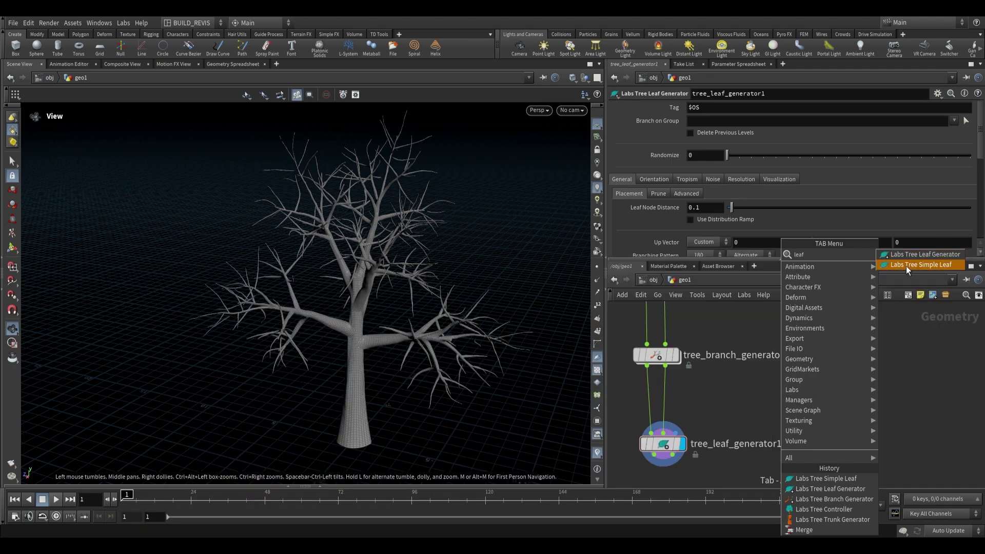
{"action": "left_click", "coordinate": [907, 267]}
{"action": "left_click", "coordinate": [759, 381]}
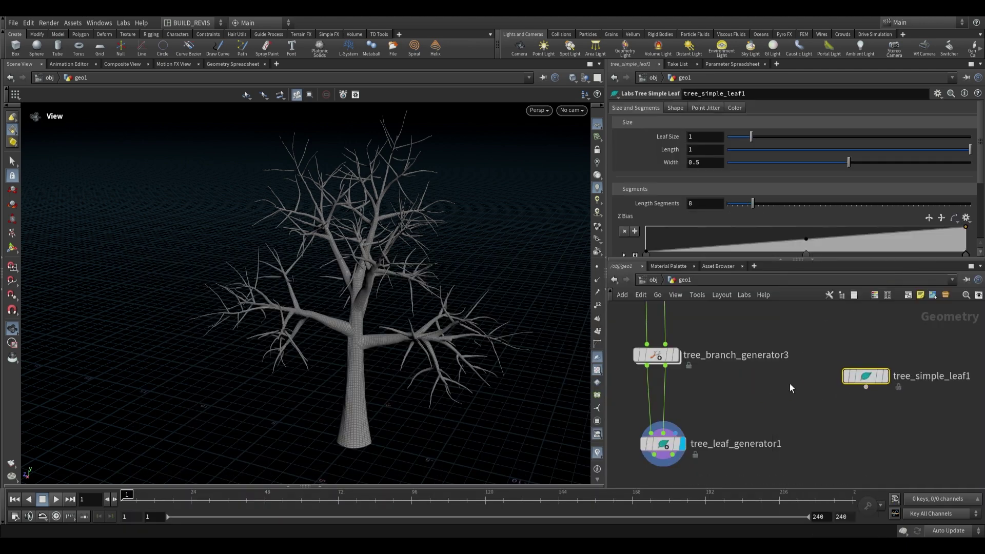
Step: Add a Grid node sized 1 by 1 and connect it to the leaf generator's leaf geometry input
{"action": "key", "text": "Tab"}
{"action": "type", "text": "grid"}
{"action": "key", "text": "Return"}
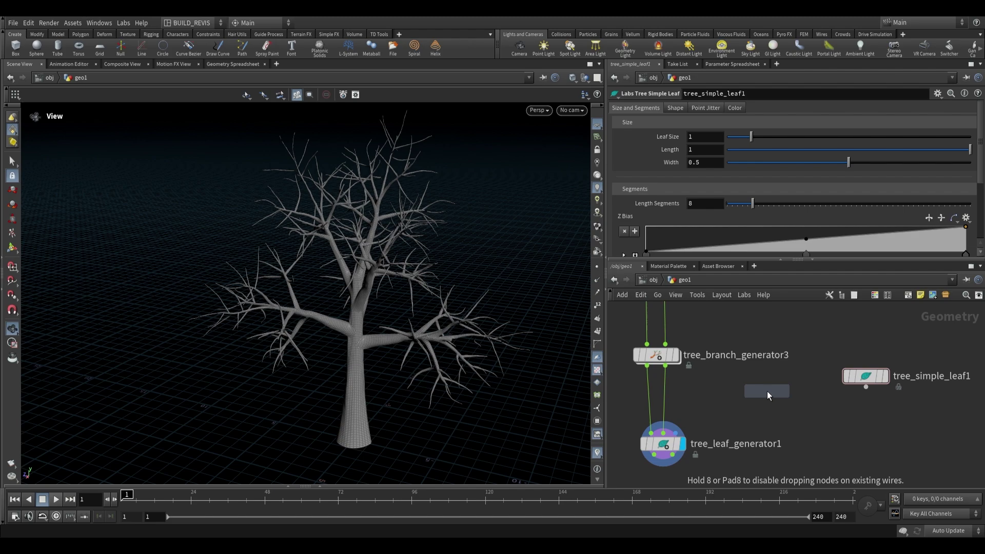
{"action": "left_click", "coordinate": [765, 391]}
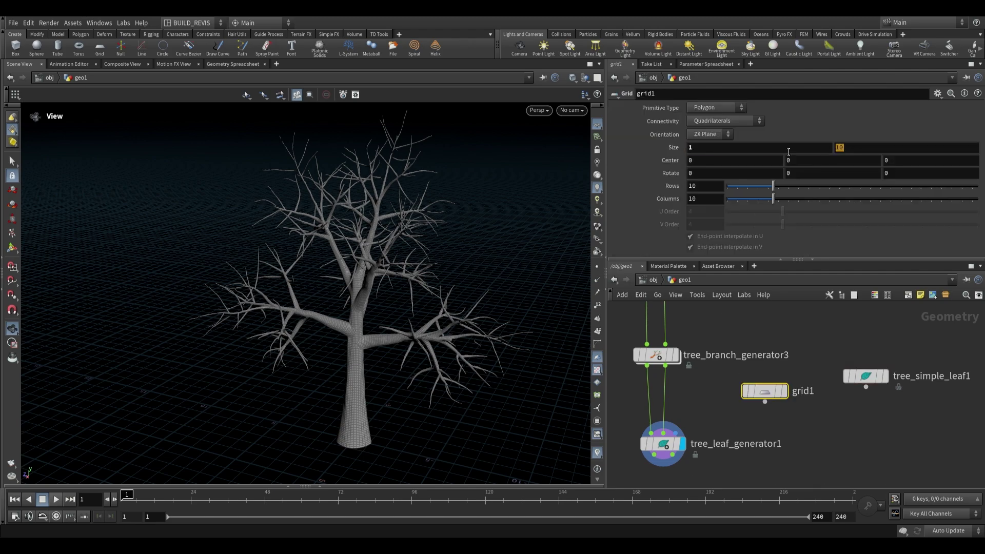
{"action": "type", "text": "1"}
{"action": "left_click", "coordinate": [765, 401]}
{"action": "left_click", "coordinate": [676, 431]}
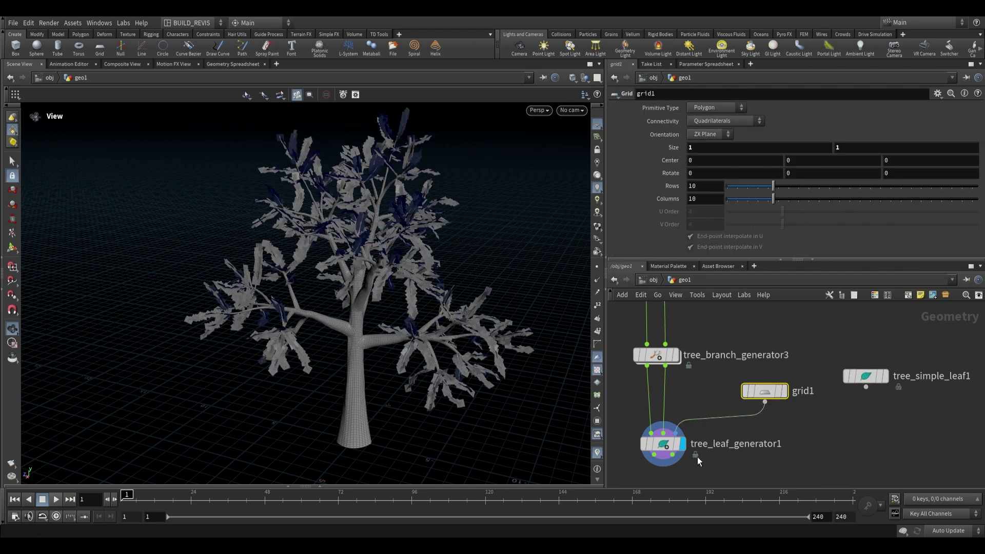
Step: Set the grid to 5 rows, 5 columns and a size of 3 by 3, and inspect the foliage
{"action": "left_click_drag", "start_coordinate": [397, 221], "coordinate": [507, 339]}
{"action": "scroll", "coordinate": [299, 288], "scroll_direction": "up", "scroll_amount": 4}
{"action": "left_click", "coordinate": [662, 456]}
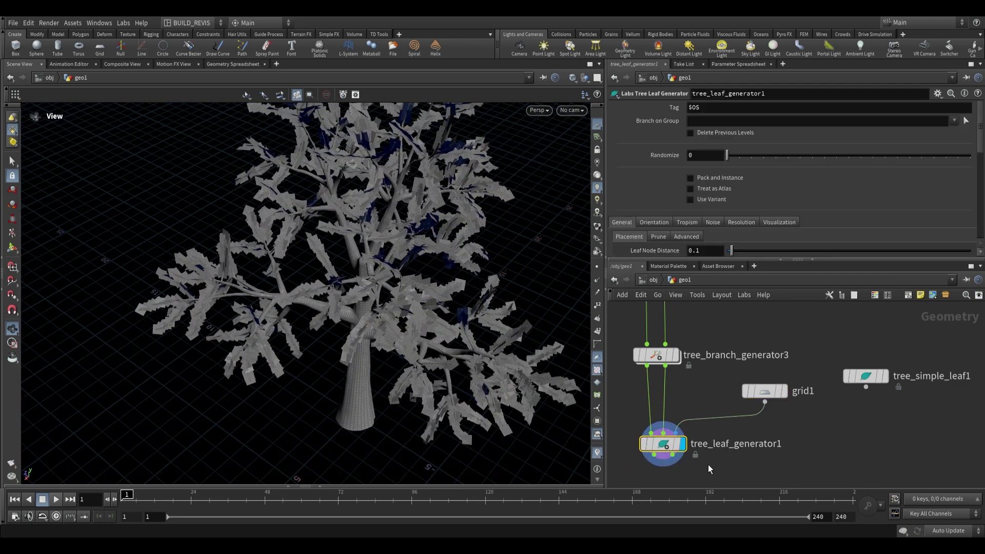
{"action": "left_click", "coordinate": [765, 391]}
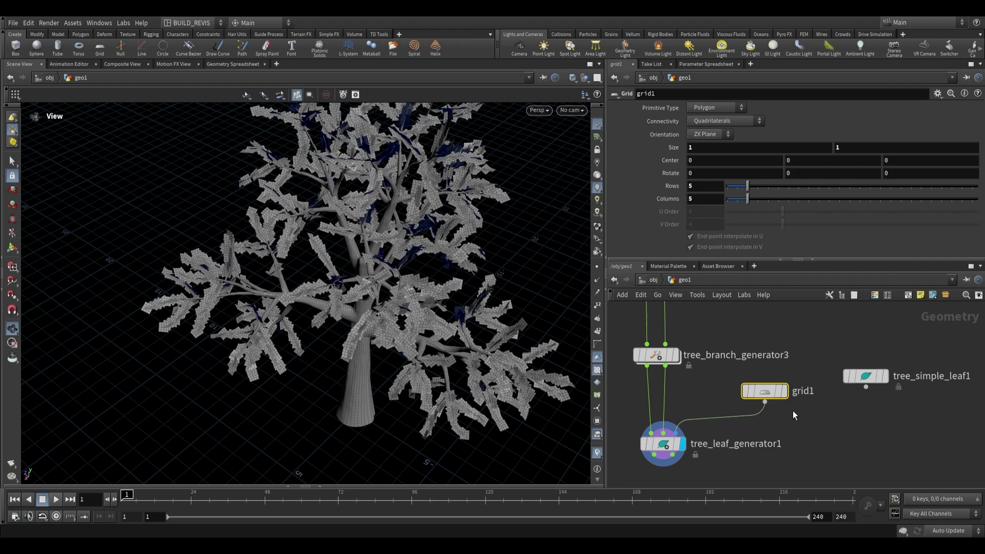
{"action": "left_click_drag", "start_coordinate": [439, 269], "coordinate": [428, 250]}
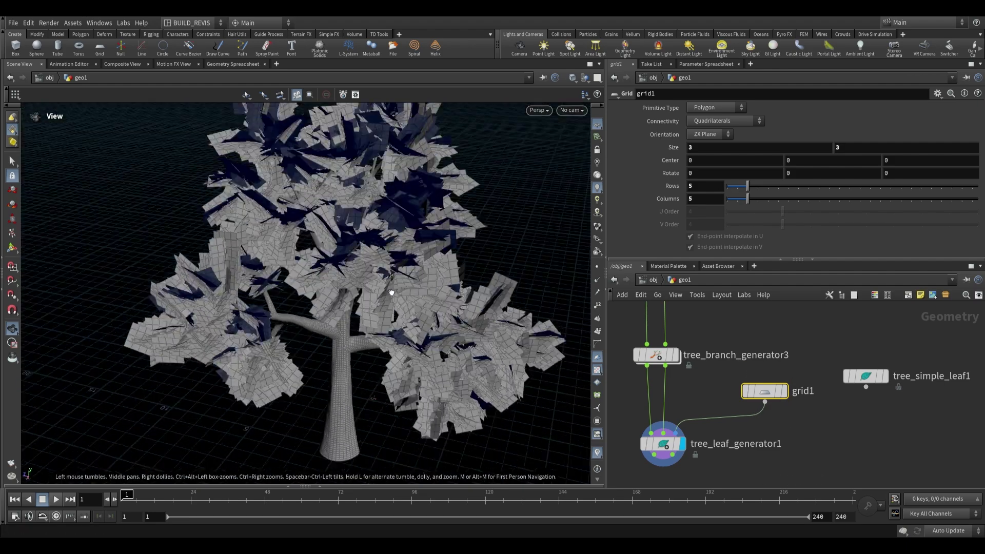
{"action": "scroll", "coordinate": [391, 290], "scroll_direction": "up", "scroll_amount": 3}
{"action": "mouse_move", "coordinate": [354, 288]}
{"action": "left_mouse_down"}
{"action": "mouse_move", "coordinate": [317, 275]}
{"action": "mouse_move", "coordinate": [293, 209]}
{"action": "mouse_move", "coordinate": [338, 259]}
{"action": "mouse_move", "coordinate": [349, 307]}
{"action": "left_mouse_up"}
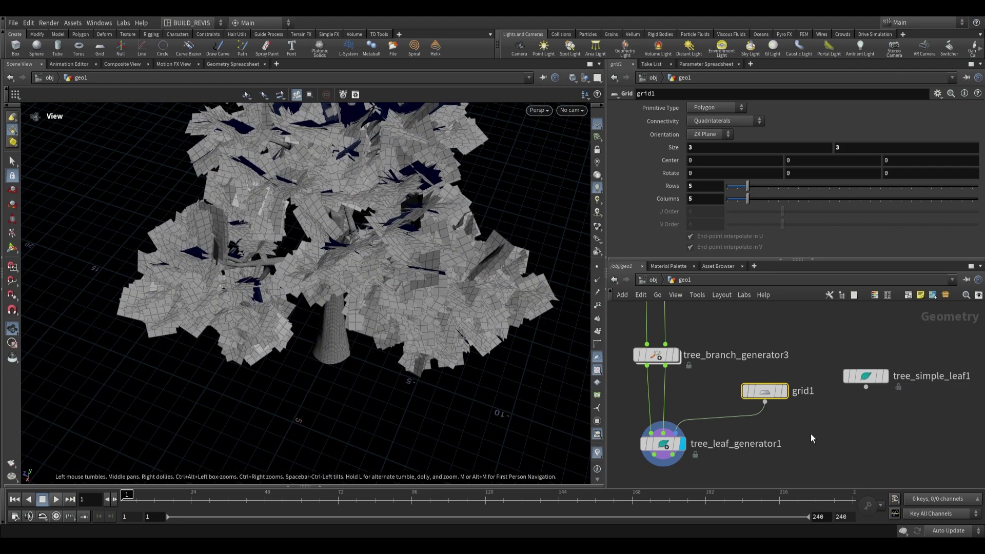
Step: Delete the grid node feeding the leaf generator
{"action": "scroll", "coordinate": [617, 339], "scroll_direction": "down", "scroll_amount": 1}
{"action": "scroll", "coordinate": [443, 264], "scroll_direction": "down", "scroll_amount": 2}
{"action": "left_click_drag", "start_coordinate": [443, 264], "coordinate": [514, 327]}
{"action": "key", "text": "Delete"}
{"action": "scroll", "coordinate": [667, 390], "scroll_direction": "up", "scroll_amount": 1}
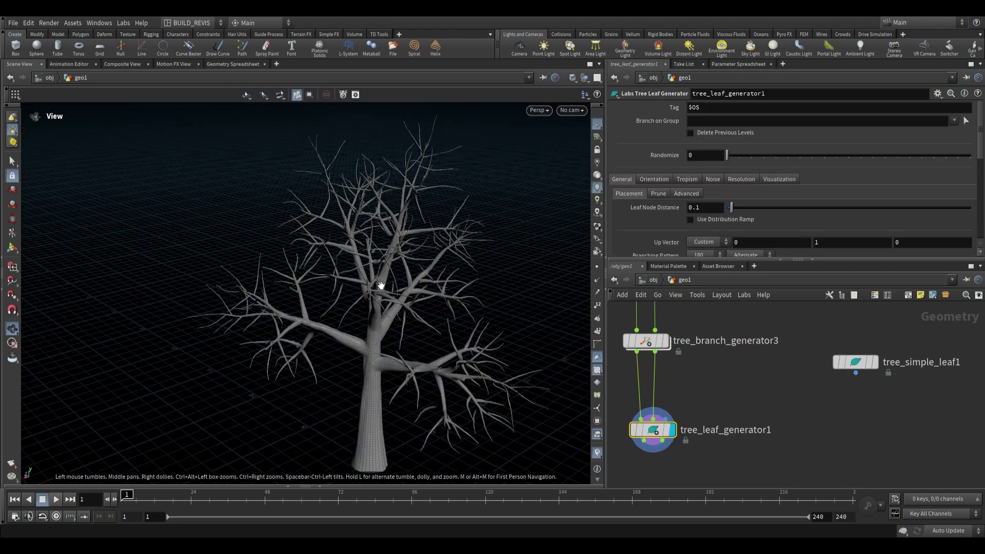
Step: Move the simple leaf node closer and connect it to the leaf generator's leaf geometry input
{"action": "left_click_drag", "start_coordinate": [840, 367], "coordinate": [666, 419]}
{"action": "left_click", "coordinate": [739, 379]}
{"action": "left_click", "coordinate": [672, 430]}
{"action": "left_click_drag", "start_coordinate": [379, 265], "coordinate": [293, 298]}
Step: Display and frame the simple leaf on its own, and set its Leaf Size to 2
{"action": "left_click", "coordinate": [739, 379]}
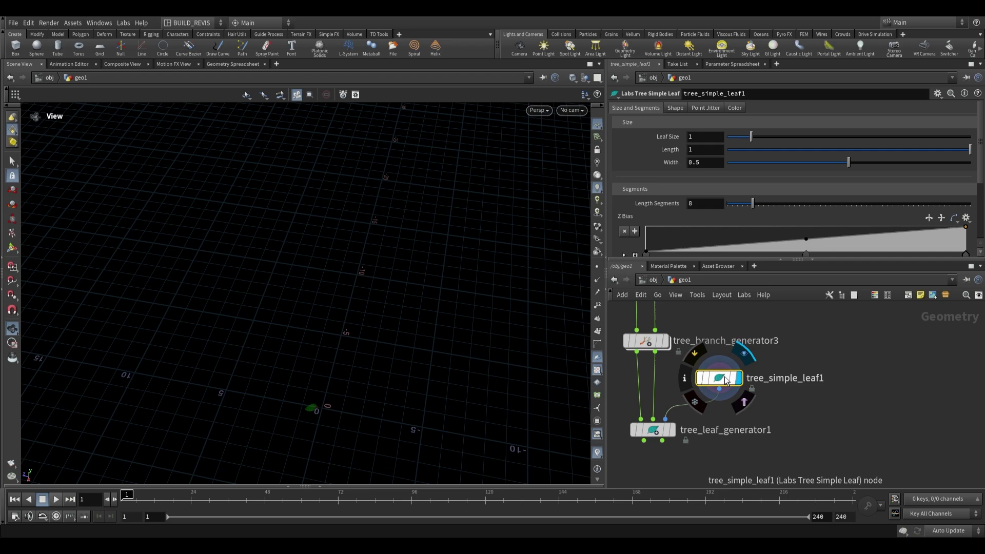
{"action": "key", "text": "f"}
{"action": "left_click_drag", "start_coordinate": [332, 343], "coordinate": [288, 318]}
{"action": "left_click_drag", "start_coordinate": [751, 137], "coordinate": [803, 137]}
{"action": "left_click_drag", "start_coordinate": [321, 277], "coordinate": [355, 287]}
{"action": "left_click_drag", "start_coordinate": [711, 138], "coordinate": [658, 136]}
{"action": "type", "text": "2"}
{"action": "key", "text": "Return"}
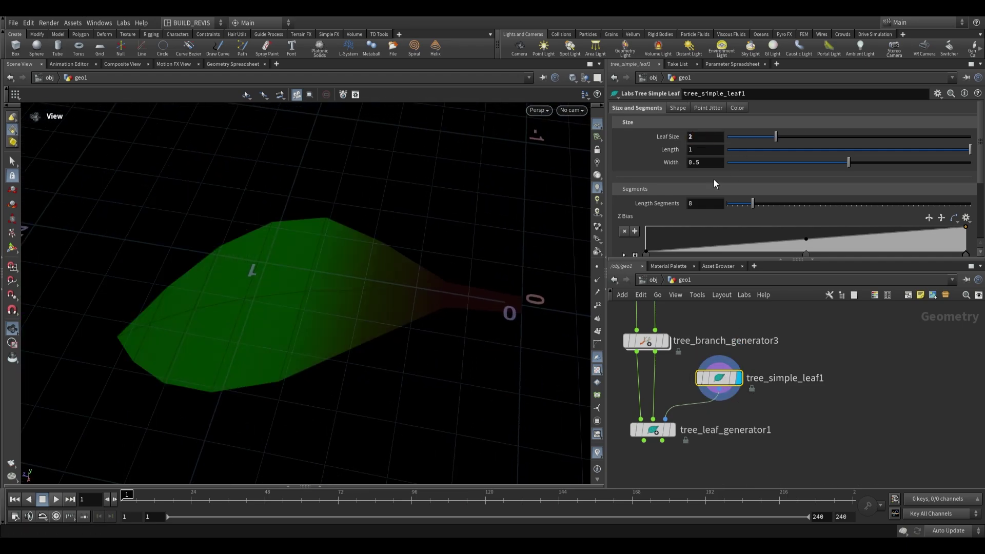
Step: Display the leaf generator again, frame the whole leafy tree and review the leaf placement settings
{"action": "left_click", "coordinate": [673, 430]}
{"action": "key", "text": "f"}
{"action": "middle_click_drag", "start_coordinate": [307, 283], "coordinate": [379, 229]}
{"action": "left_click_drag", "start_coordinate": [379, 230], "coordinate": [422, 290]}
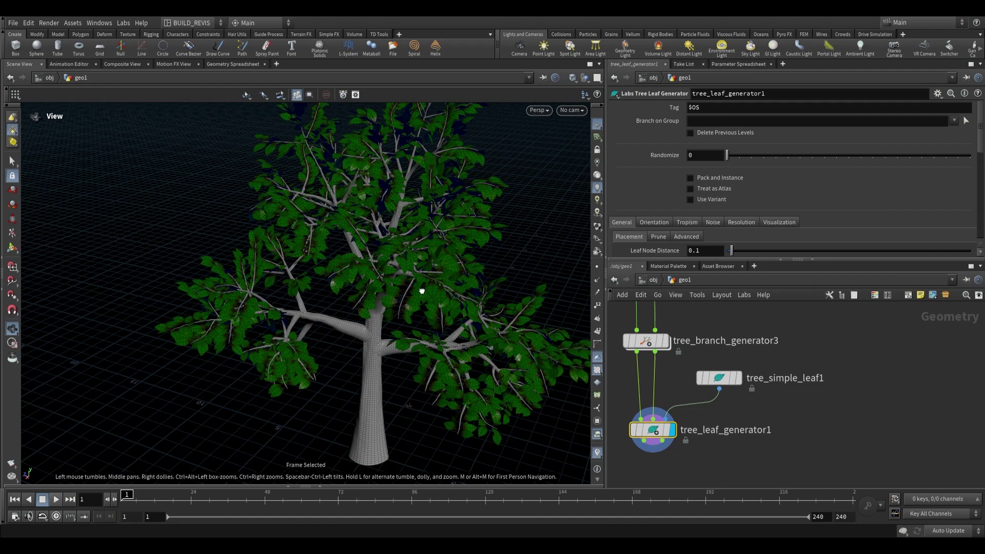
{"action": "middle_click_drag", "start_coordinate": [692, 411], "coordinate": [715, 399]}
{"action": "scroll", "coordinate": [716, 399], "scroll_direction": "down", "scroll_amount": 3}
{"action": "scroll", "coordinate": [669, 203], "scroll_direction": "down", "scroll_amount": 3}
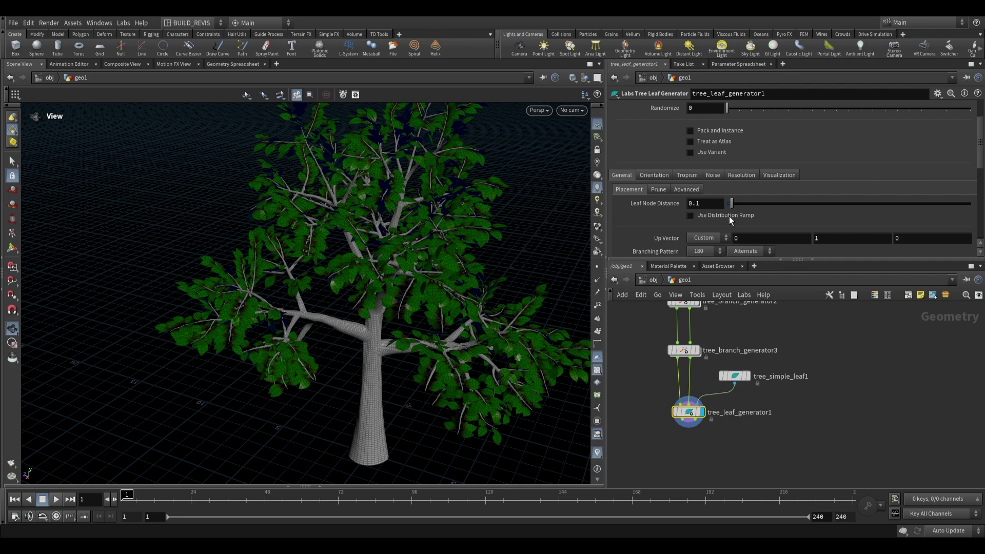
Step: Try a Leaf Node Distance of 0.5 on the leaf generator
{"action": "left_click_drag", "start_coordinate": [359, 203], "coordinate": [333, 298]}
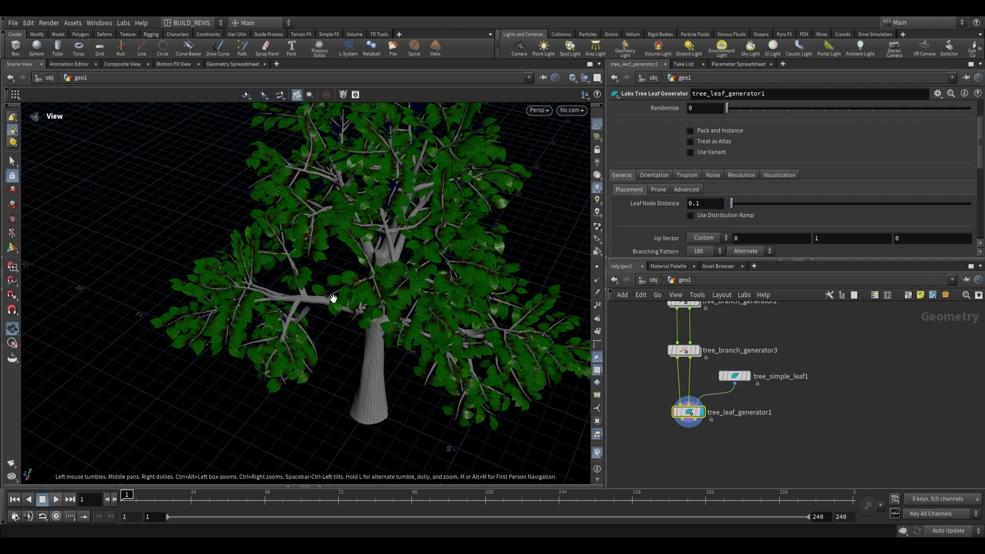
{"action": "left_click_drag", "start_coordinate": [701, 207], "coordinate": [693, 207]}
{"action": "type", "text": "5"}
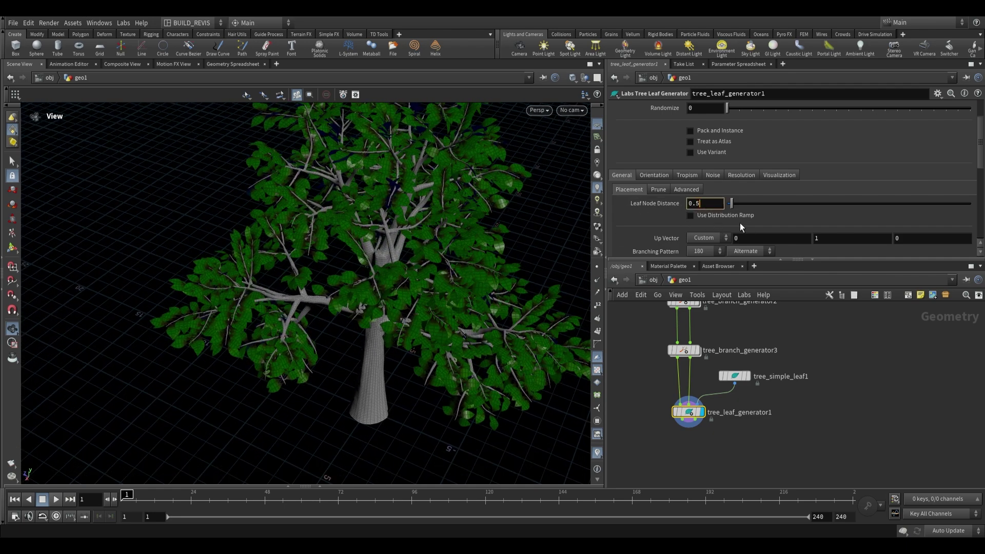
{"action": "key", "text": "Return"}
{"action": "left_click_drag", "start_coordinate": [433, 231], "coordinate": [434, 209]}
Step: Set the leaf generator's Leaf Node Distance to 0.05 and its Uniform Scale Variation to 0.213
{"action": "left_click", "coordinate": [701, 201]}
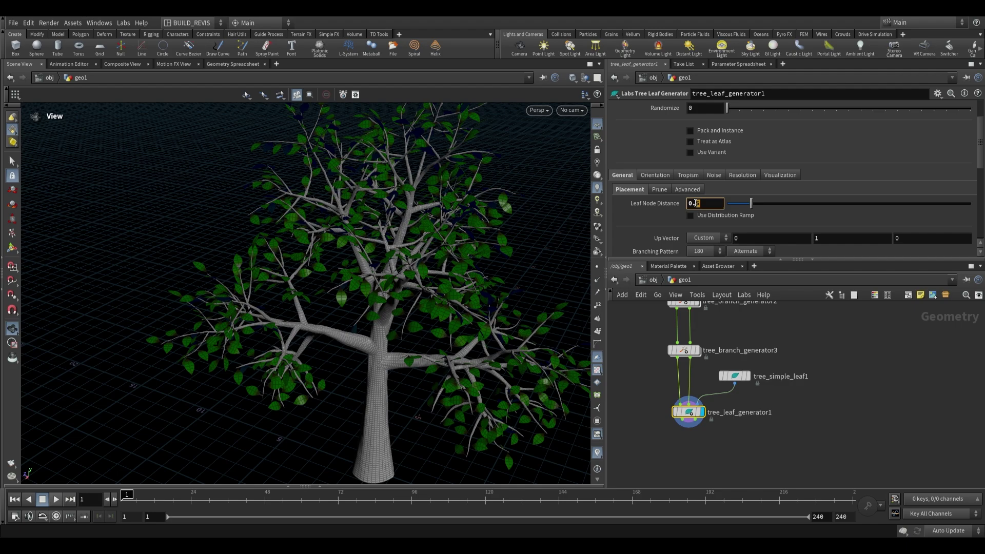
{"action": "left_click_drag", "start_coordinate": [372, 240], "coordinate": [318, 241]}
{"action": "scroll", "coordinate": [639, 215], "scroll_direction": "down", "scroll_amount": 5}
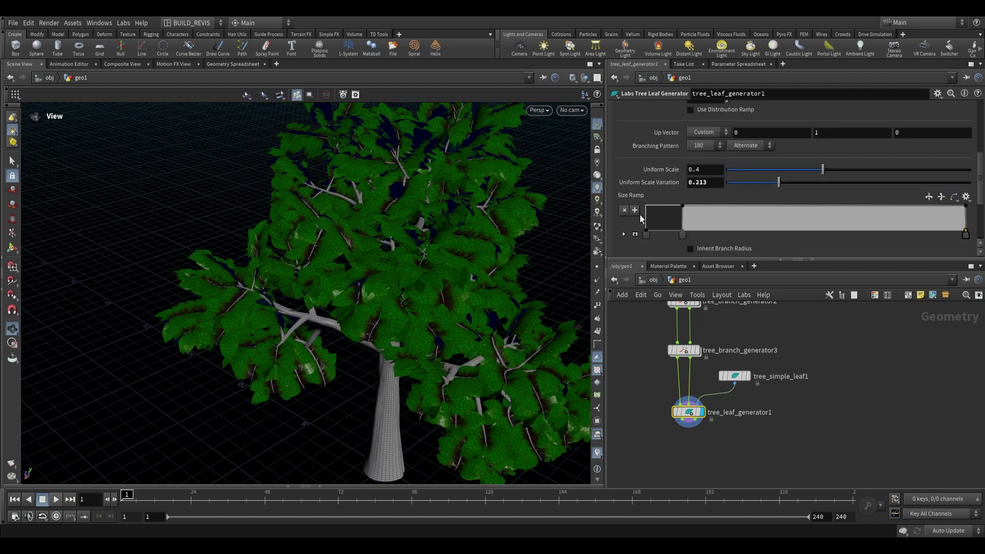
{"action": "scroll", "coordinate": [639, 215], "scroll_direction": "down", "scroll_amount": 5}
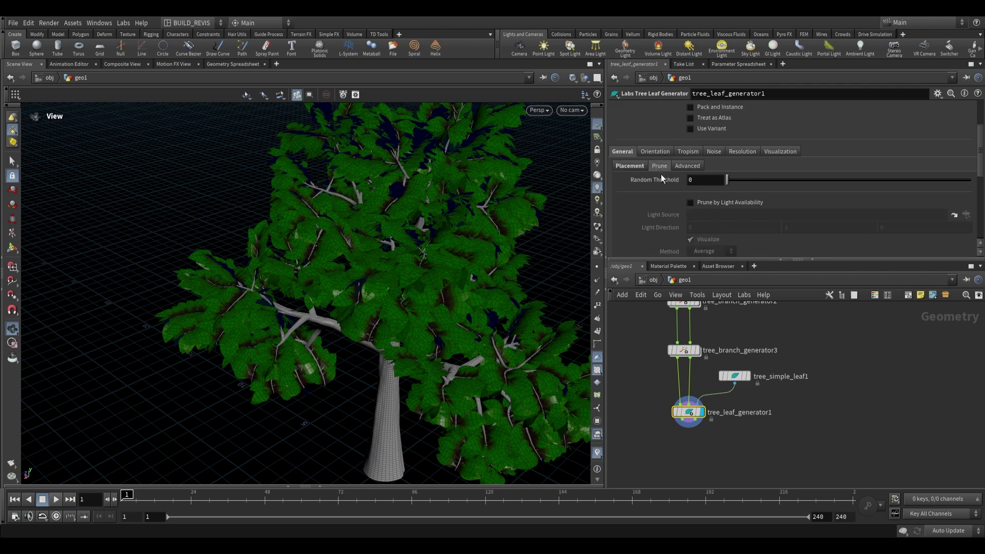
Step: Set the leaf orientation's Randomize Yaw to 66.5 and Randomize Pitch to 69.9
{"action": "left_click", "coordinate": [656, 152]}
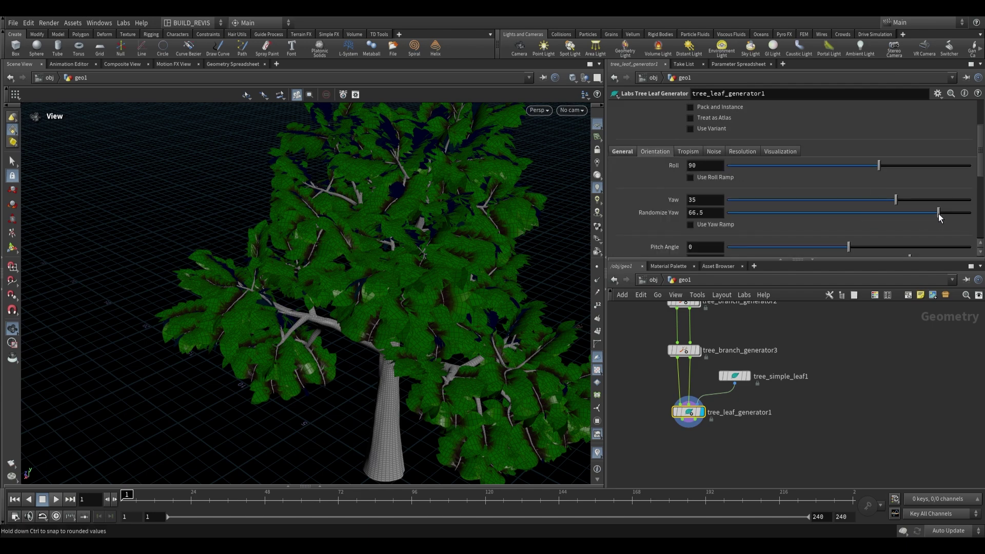
{"action": "scroll", "coordinate": [870, 225], "scroll_direction": "down", "scroll_amount": 1}
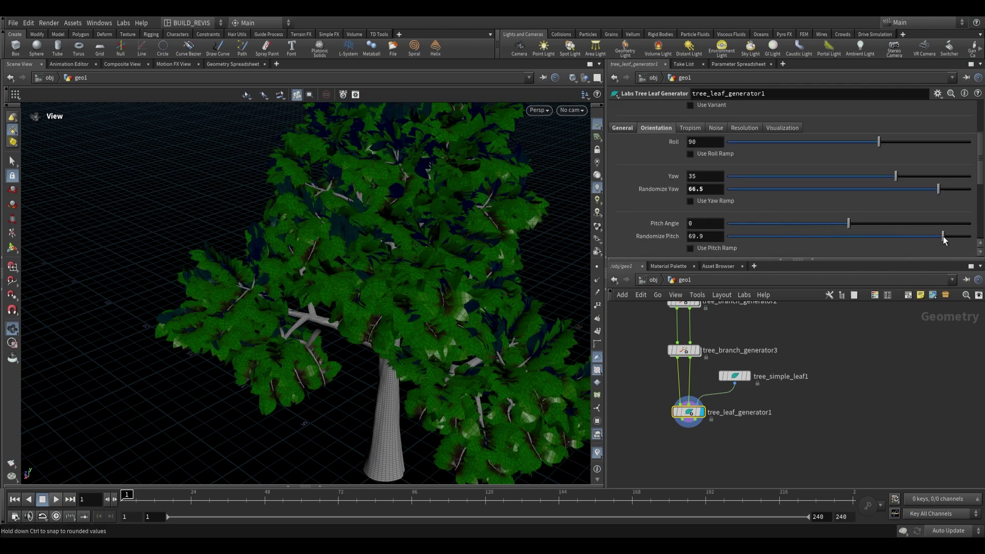
{"action": "mouse_move", "coordinate": [472, 253]}
{"action": "left_mouse_down"}
{"action": "mouse_move", "coordinate": [543, 209]}
{"action": "mouse_move", "coordinate": [472, 257]}
{"action": "left_mouse_up"}
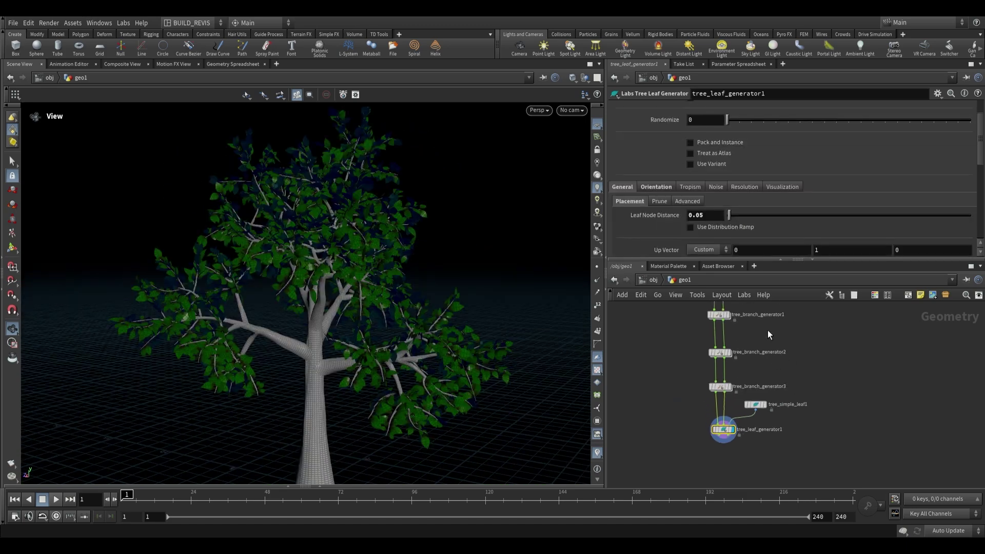
Step: On the tree controller, set the Gravitropism Strength to -0.038 and enable Bend Along Parent
{"action": "middle_click_drag", "start_coordinate": [768, 330], "coordinate": [751, 403]}
{"action": "scroll", "coordinate": [750, 402], "scroll_direction": "up", "scroll_amount": 1}
{"action": "left_click", "coordinate": [727, 348]}
{"action": "scroll", "coordinate": [416, 287], "scroll_direction": "down", "scroll_amount": 1}
{"action": "middle_click_drag", "start_coordinate": [415, 288], "coordinate": [426, 269]}
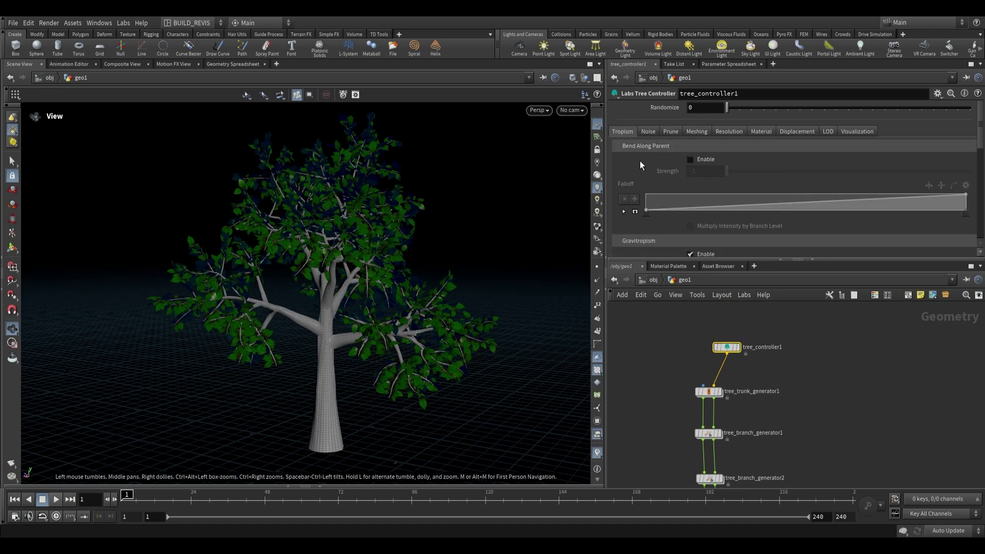
{"action": "scroll", "coordinate": [639, 161], "scroll_direction": "down", "scroll_amount": 2}
{"action": "scroll", "coordinate": [662, 203], "scroll_direction": "down", "scroll_amount": 1}
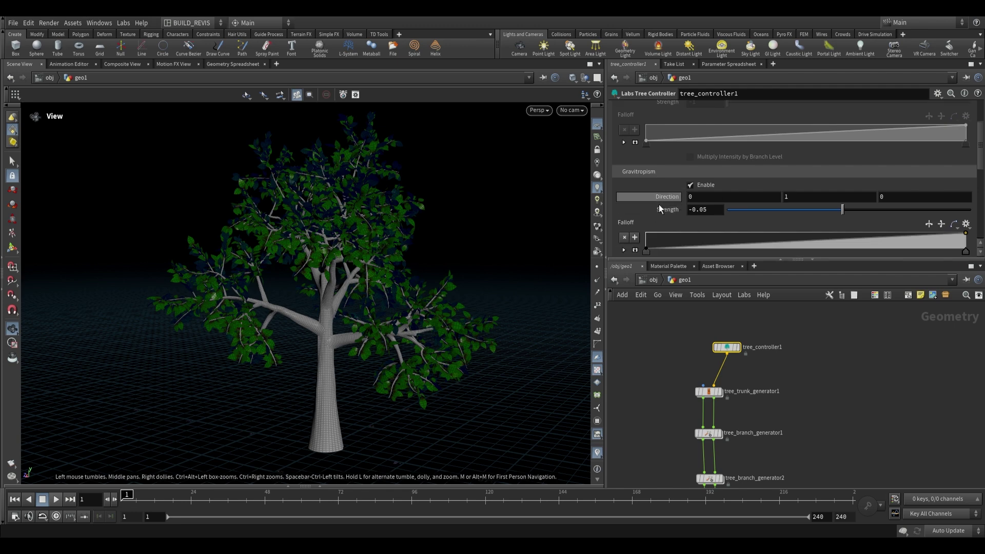
{"action": "left_click", "coordinate": [885, 209]}
{"action": "scroll", "coordinate": [667, 156], "scroll_direction": "down", "scroll_amount": 1}
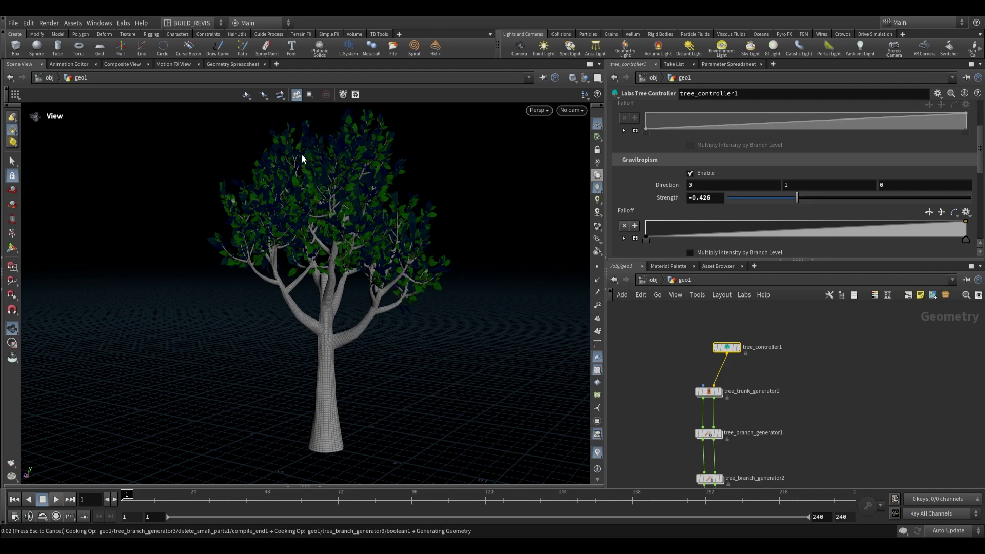
{"action": "left_click_drag", "start_coordinate": [369, 154], "coordinate": [367, 288]}
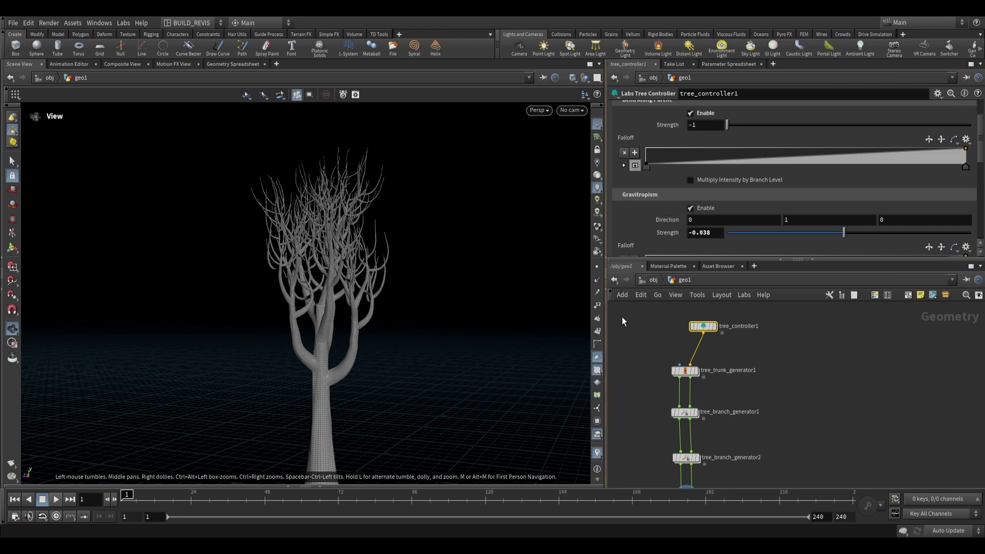
Step: Display the leaf generator, select it and inspect the reshaped tree with its leaves
{"action": "middle_click_drag", "start_coordinate": [751, 482], "coordinate": [741, 332]}
{"action": "scroll", "coordinate": [720, 365], "scroll_direction": "up", "scroll_amount": 3}
{"action": "key", "text": "r"}
{"action": "left_click", "coordinate": [666, 405]}
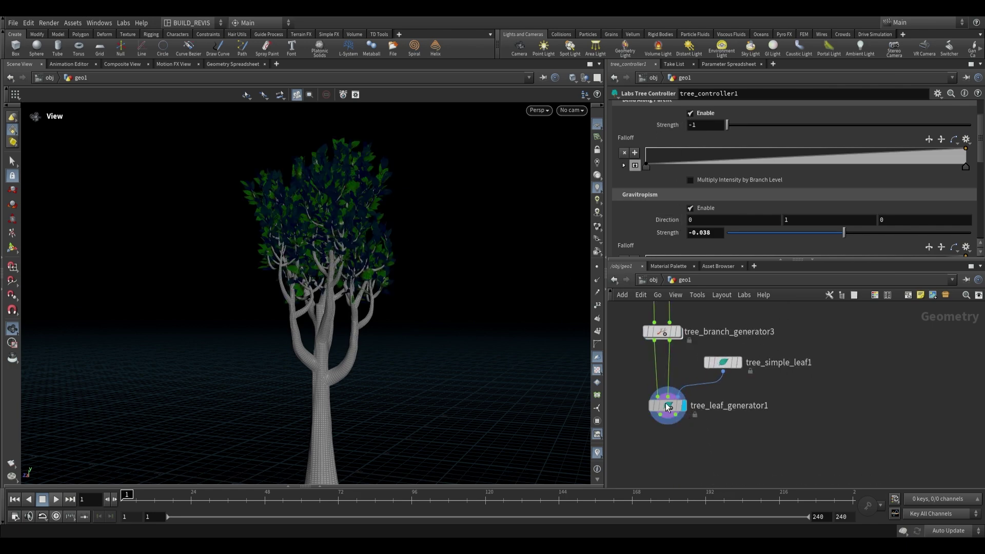
{"action": "left_click", "coordinate": [668, 408]}
{"action": "left_click_drag", "start_coordinate": [440, 248], "coordinate": [348, 239]}
{"action": "middle_click_drag", "start_coordinate": [347, 239], "coordinate": [362, 273]}
Step: Add a null node wired to the leaf generator's Curve Output and view the tree's skeleton curves
{"action": "middle_click_drag", "start_coordinate": [688, 408], "coordinate": [753, 378]}
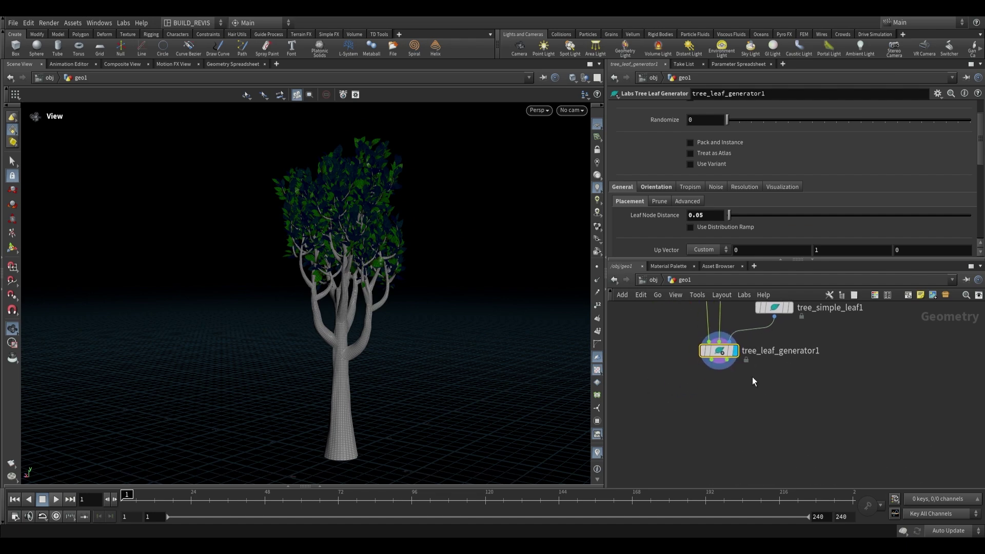
{"action": "left_click_drag", "start_coordinate": [730, 362], "coordinate": [820, 408]}
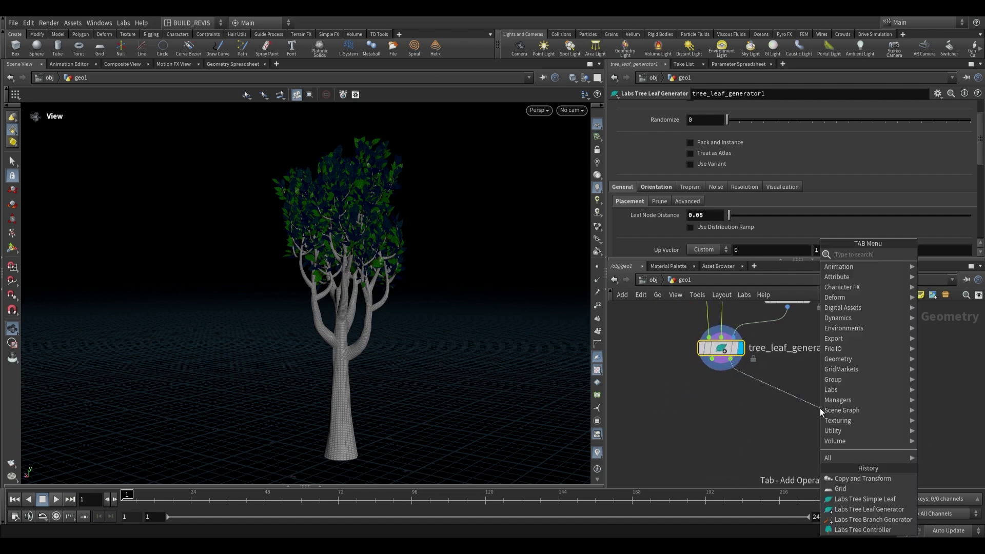
{"action": "type", "text": "null"}
{"action": "key", "text": "Return"}
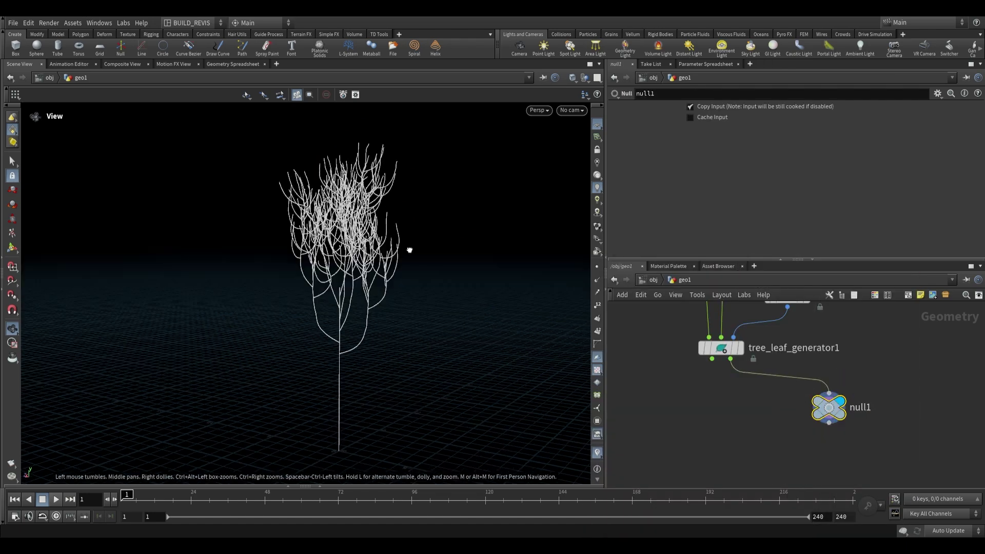
{"action": "left_click_drag", "start_coordinate": [410, 250], "coordinate": [372, 298]}
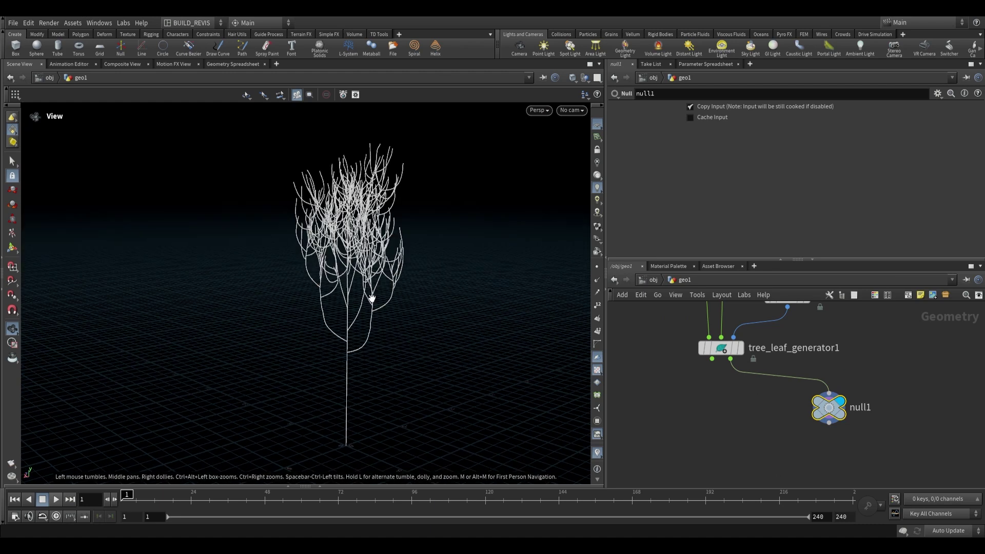
Step: Examine the curve null's node info for its point attributes, detail attributes and primitive groups
{"action": "middle_click", "coordinate": [825, 408]}
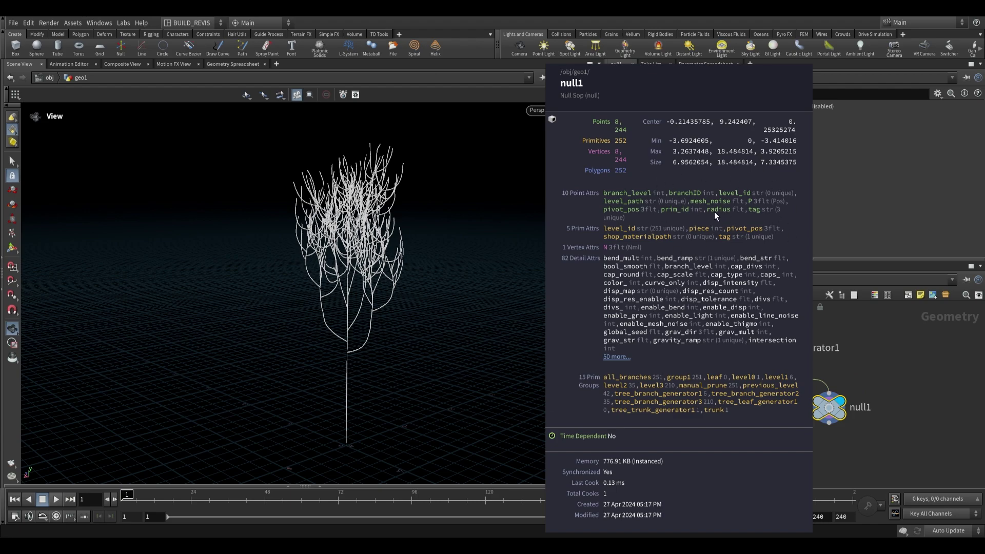
{"action": "scroll", "coordinate": [458, 262], "scroll_direction": "up", "scroll_amount": 3}
{"action": "left_click_drag", "start_coordinate": [459, 264], "coordinate": [407, 251]}
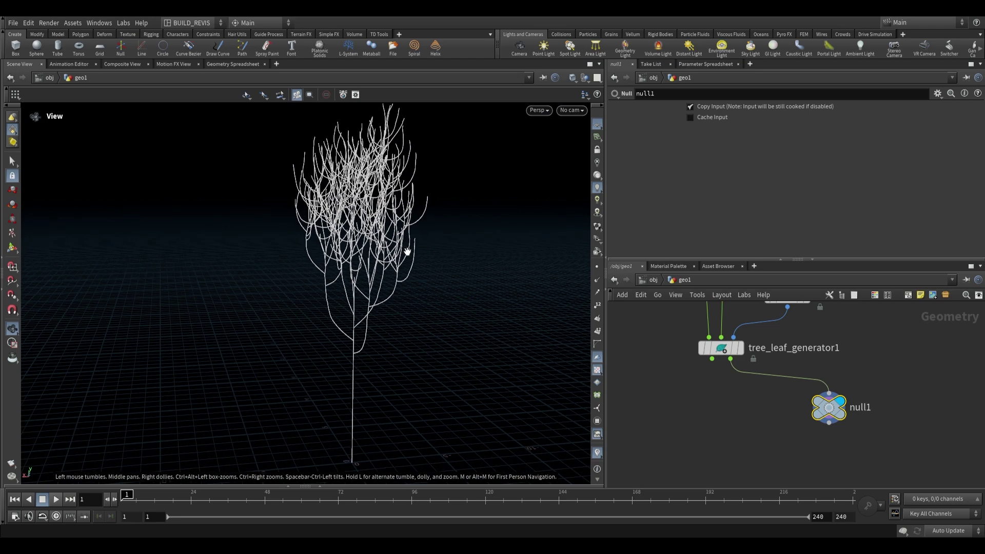
{"action": "middle_click", "coordinate": [828, 407]}
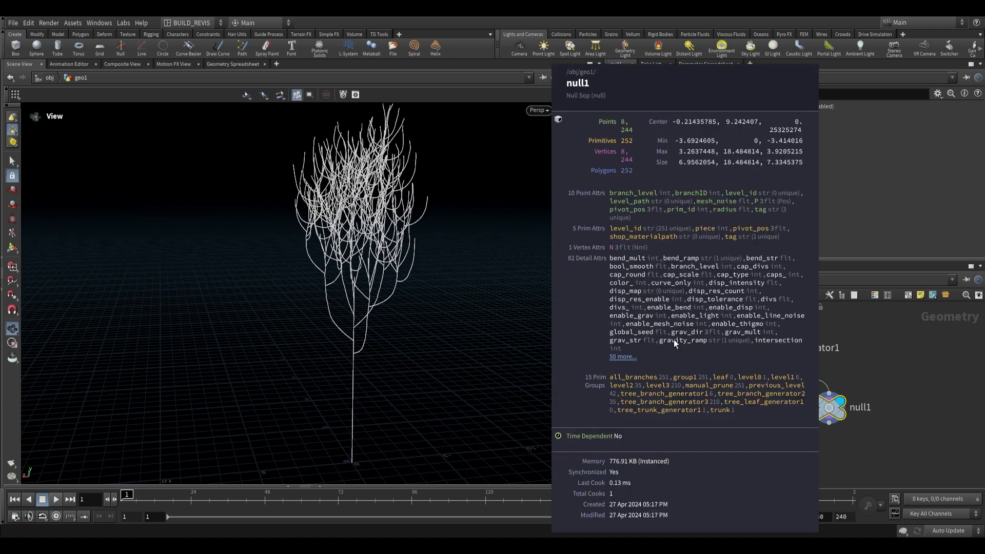
{"action": "left_click_drag", "start_coordinate": [501, 275], "coordinate": [408, 269]}
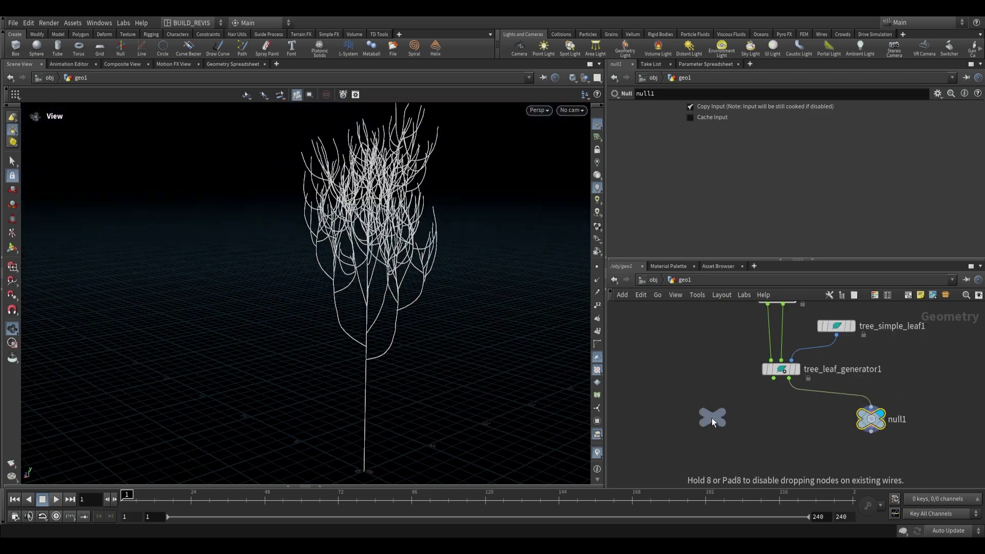
Step: Add two more null nodes, wiring one to the leaf generator's first output and the other to the third branch generator's first output
{"action": "left_click", "coordinate": [712, 420]}
{"action": "left_click_drag", "start_coordinate": [341, 270], "coordinate": [399, 268]}
{"action": "left_click", "coordinate": [778, 369]}
{"action": "middle_click_drag", "start_coordinate": [739, 398], "coordinate": [728, 373]}
{"action": "left_click_drag", "start_coordinate": [703, 395], "coordinate": [760, 406]}
{"action": "scroll", "coordinate": [736, 370], "scroll_direction": "down", "scroll_amount": 2}
{"action": "middle_click_drag", "start_coordinate": [736, 370], "coordinate": [750, 421]}
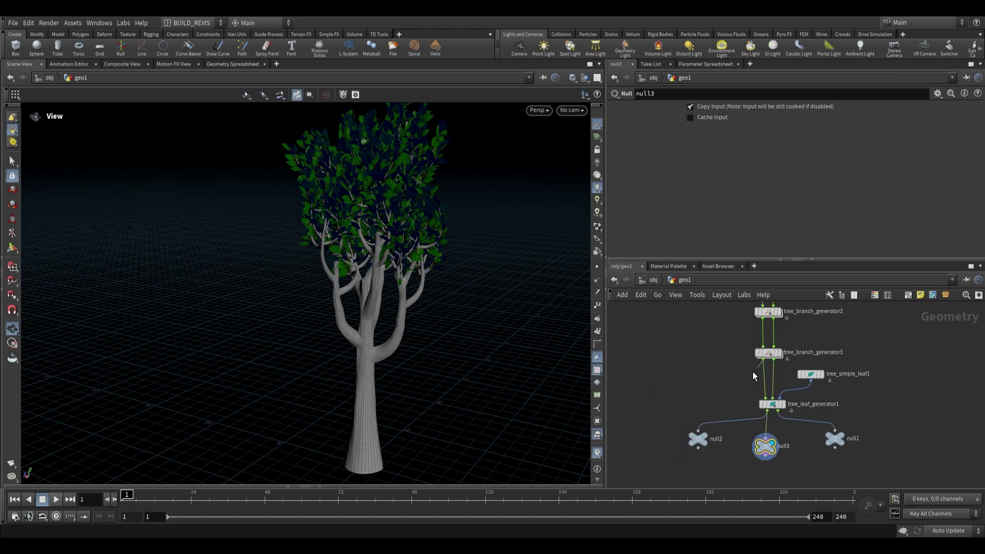
{"action": "scroll", "coordinate": [701, 436], "scroll_direction": "up", "scroll_amount": 4}
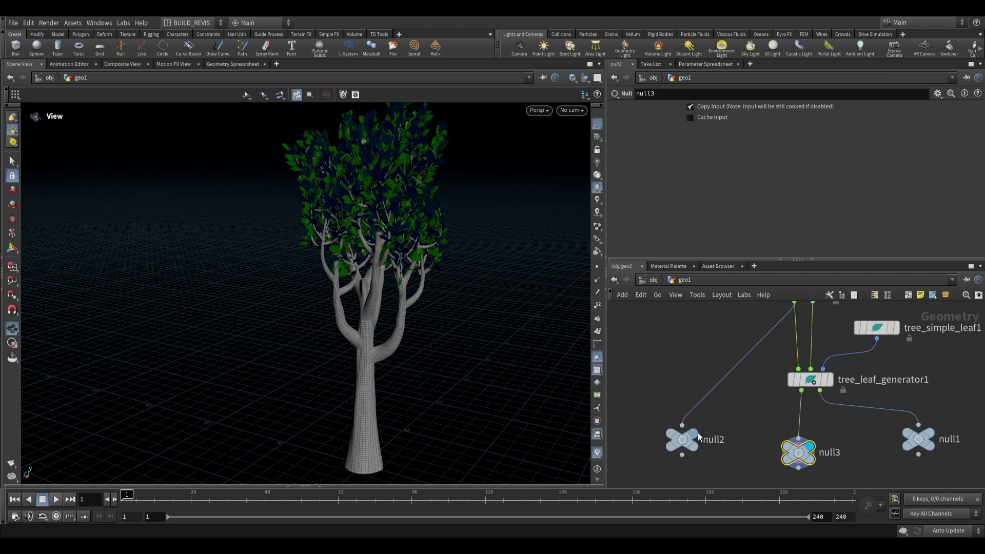
Step: Compare the displayed geometry of the null after the branch generator with the null after the leaf generator
{"action": "left_click", "coordinate": [696, 435]}
{"action": "left_click_drag", "start_coordinate": [436, 303], "coordinate": [378, 247]}
{"action": "left_click", "coordinate": [828, 380]}
{"action": "left_click", "coordinate": [809, 447]}
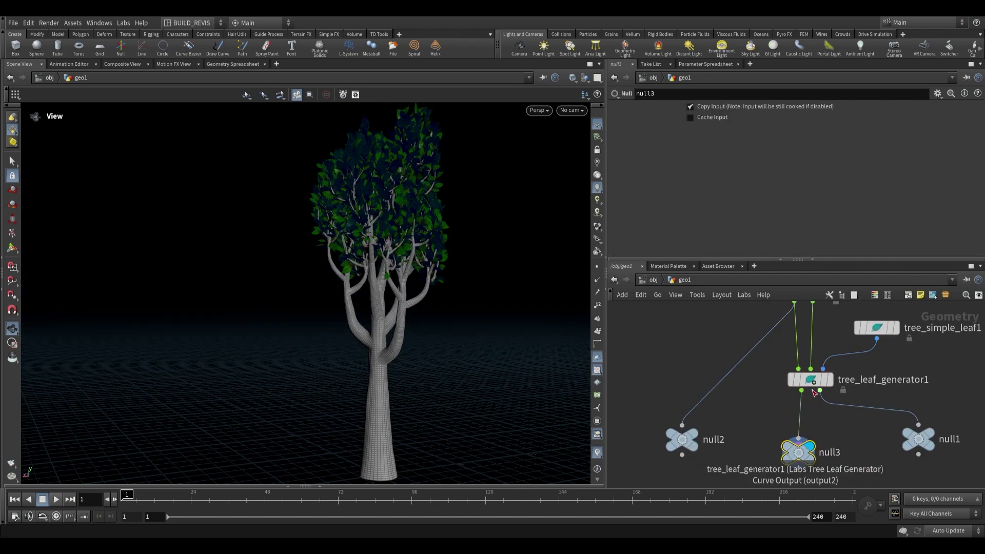
Step: Enable Delete Previous Levels on the leaf generator
{"action": "left_click", "coordinate": [811, 381]}
{"action": "middle_click_drag", "start_coordinate": [807, 347], "coordinate": [800, 379]}
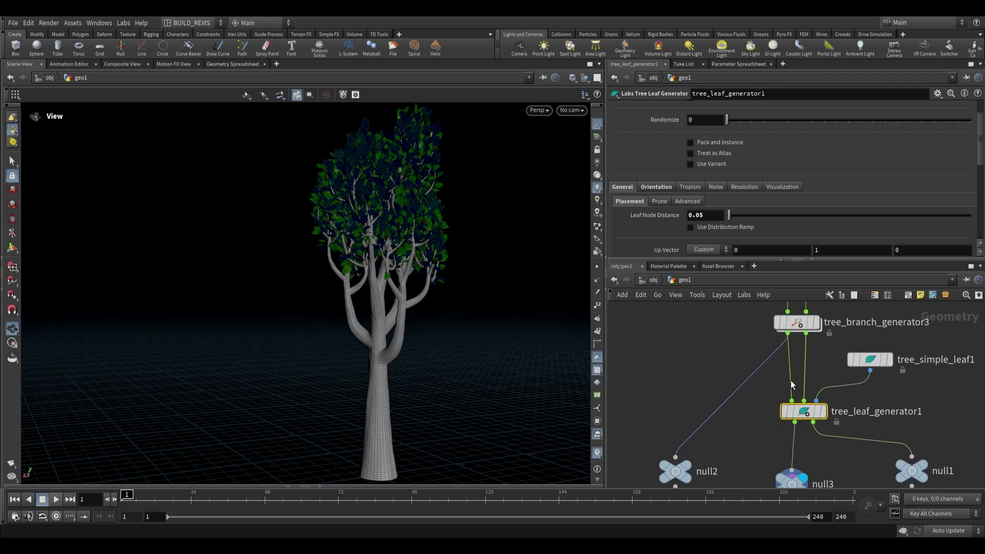
{"action": "scroll", "coordinate": [683, 163], "scroll_direction": "up", "scroll_amount": 2}
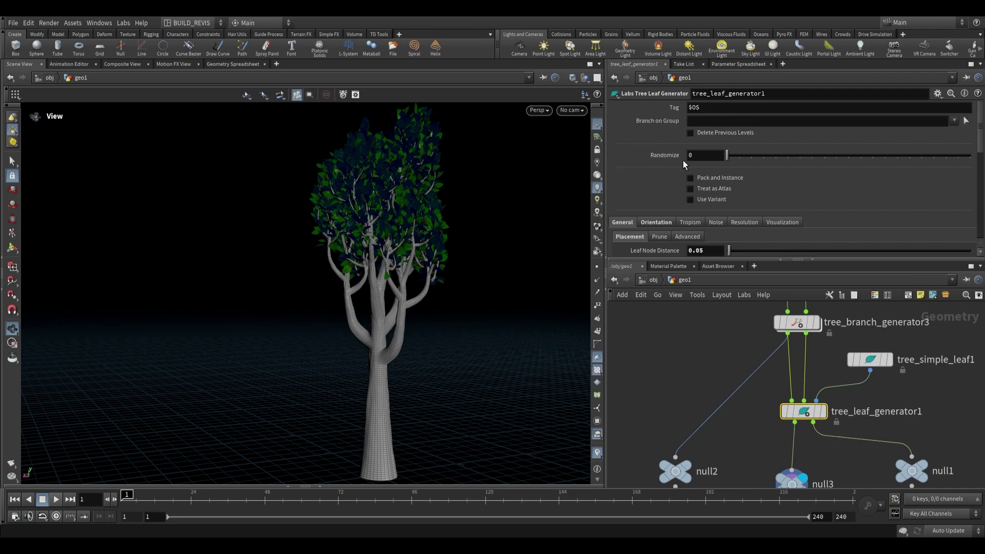
{"action": "left_click", "coordinate": [690, 132]}
{"action": "left_click_drag", "start_coordinate": [483, 241], "coordinate": [385, 236]}
Step: Display the bare branches through null2, followed by the separated leaves through null3
{"action": "middle_click_drag", "start_coordinate": [749, 433], "coordinate": [753, 369]}
{"action": "left_click", "coordinate": [692, 400]}
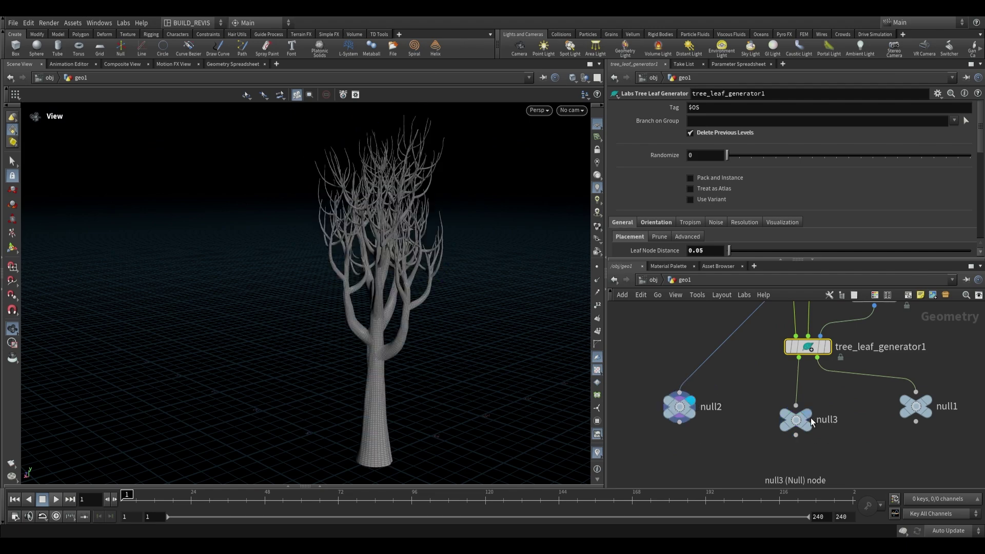
{"action": "left_click", "coordinate": [808, 414]}
{"action": "left_click", "coordinate": [802, 421]}
{"action": "left_click_drag", "start_coordinate": [452, 231], "coordinate": [380, 240]}
Step: Open the leaf generator's advanced general settings and turn on the display of normals in the viewport
{"action": "left_click", "coordinate": [808, 347]}
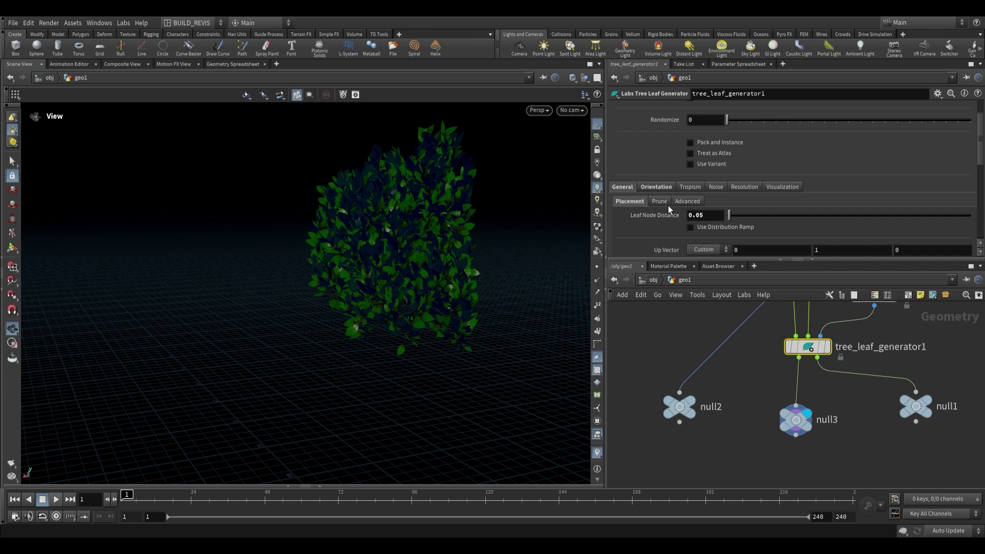
{"action": "left_click", "coordinate": [688, 201]}
{"action": "scroll", "coordinate": [679, 168], "scroll_direction": "down", "scroll_amount": 3}
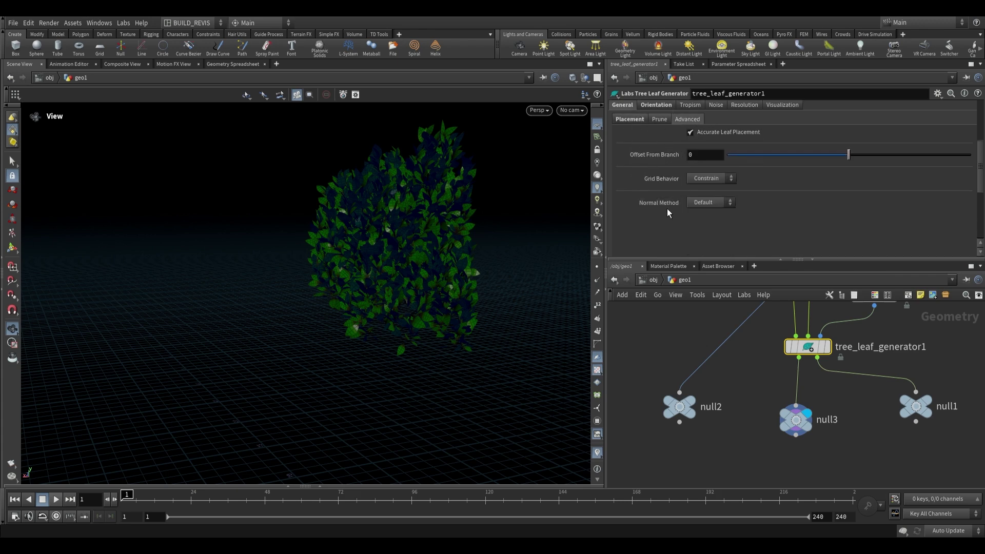
{"action": "left_click", "coordinate": [597, 279]}
{"action": "mouse_move", "coordinate": [367, 222]}
{"action": "left_mouse_down"}
{"action": "mouse_move", "coordinate": [421, 242]}
{"action": "mouse_move", "coordinate": [380, 219]}
{"action": "left_mouse_up"}
{"action": "scroll", "coordinate": [375, 221], "scroll_direction": "up", "scroll_amount": 3}
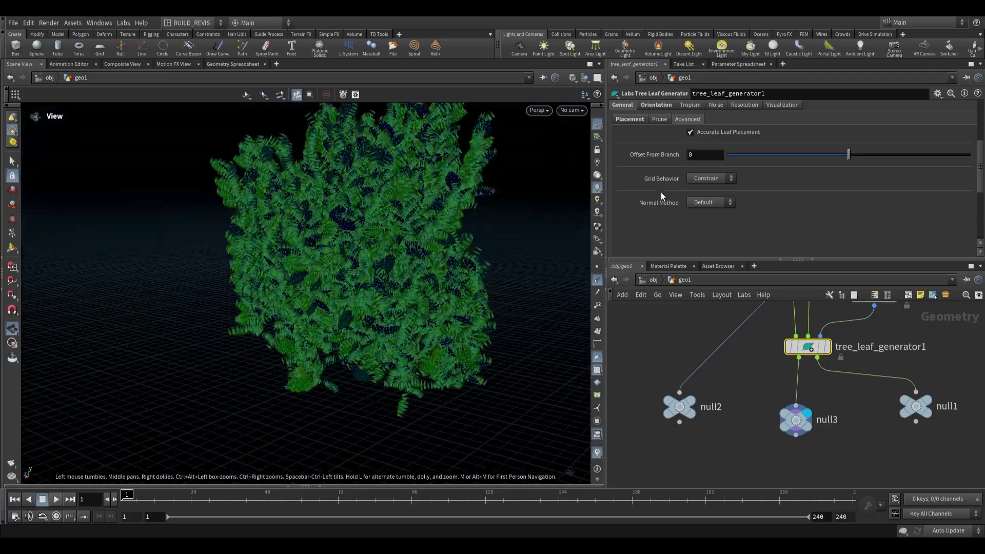
Step: Set the leaf generator's Normal Method to Spherical and inspect the leaf normals from another angle
{"action": "left_click", "coordinate": [711, 203]}
{"action": "left_click", "coordinate": [705, 224]}
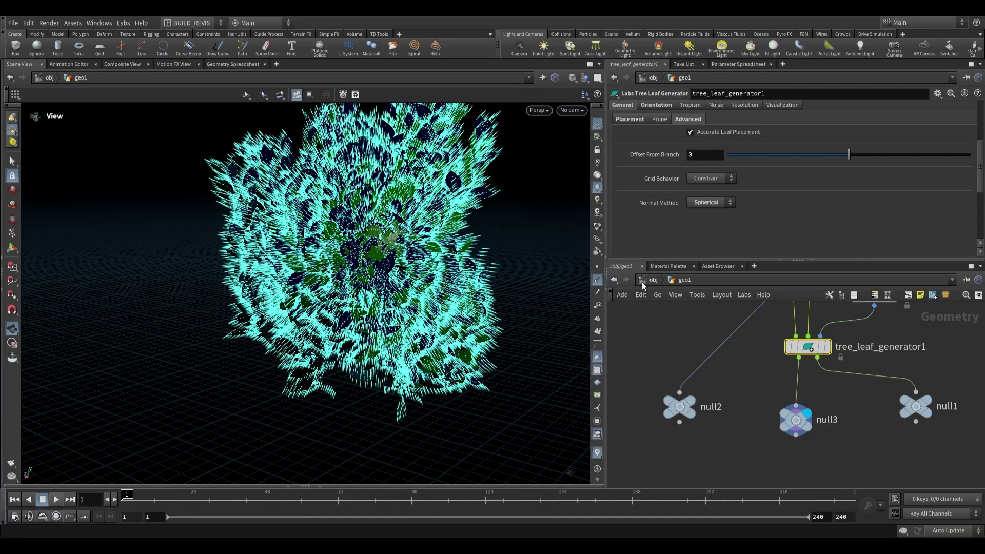
{"action": "left_click_drag", "start_coordinate": [442, 220], "coordinate": [226, 198]}
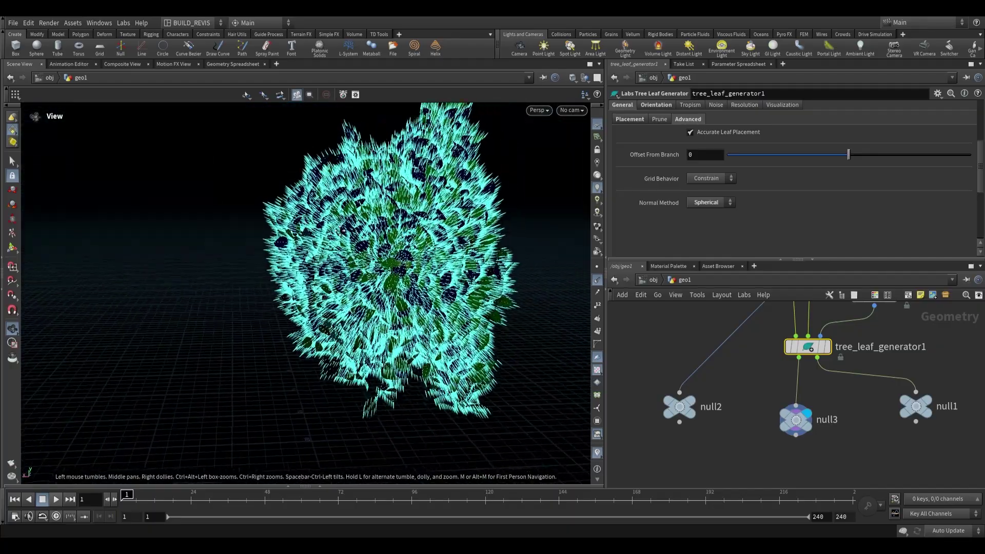